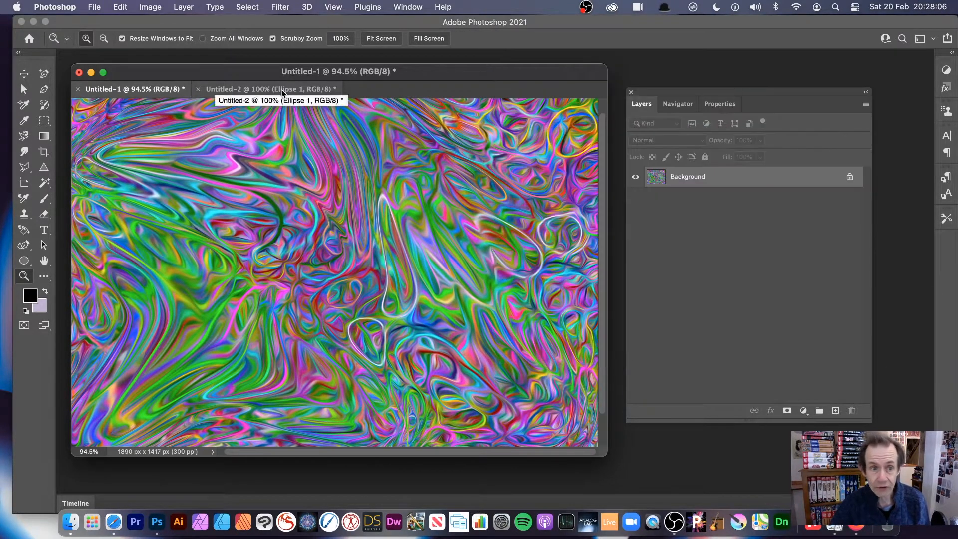
# Step: Fill the background layer of the Untitled-1 document with white
pyautogui.click(281, 89)
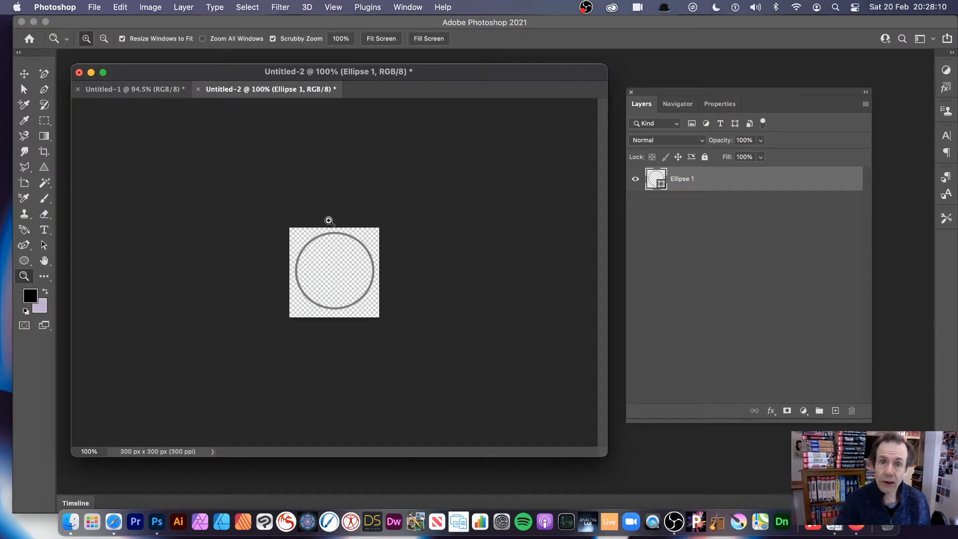
pyautogui.click(139, 88)
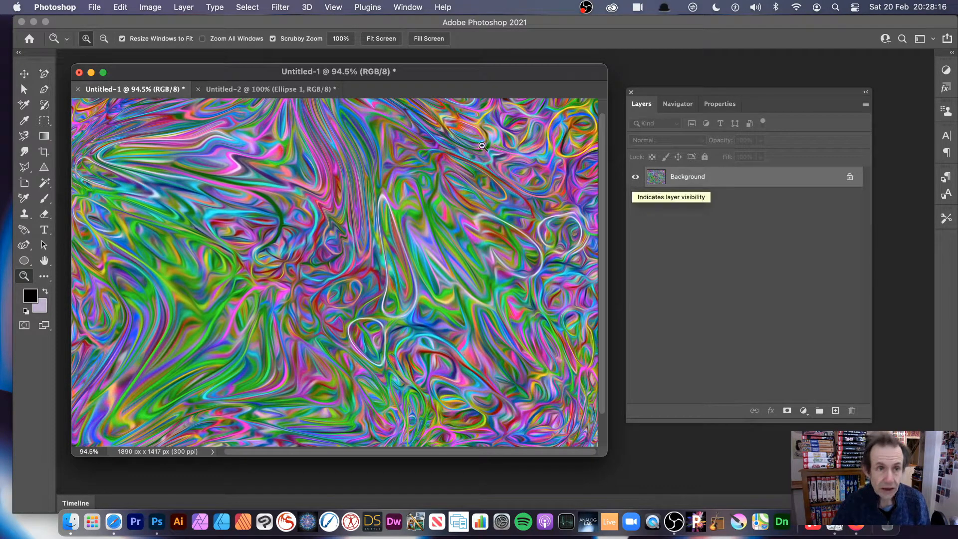
pyautogui.click(119, 7)
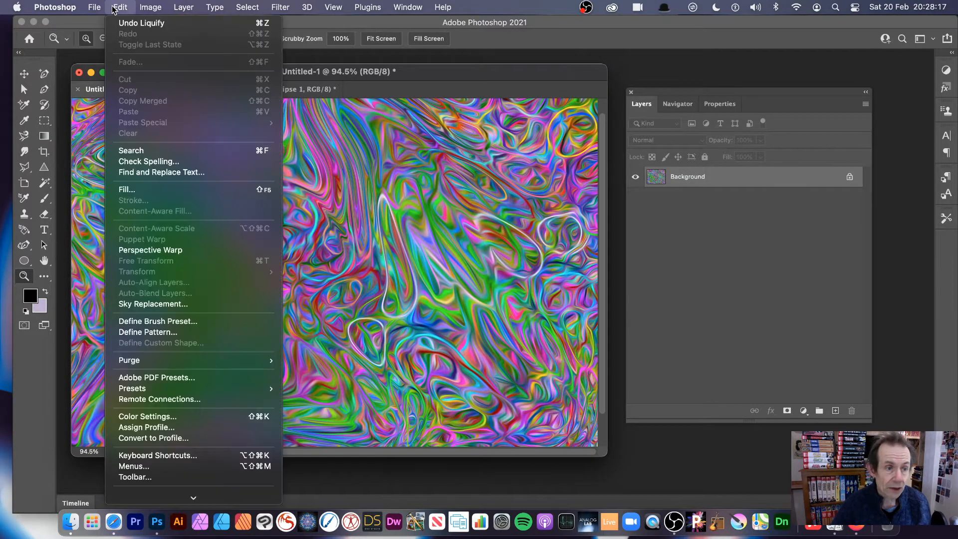
pyautogui.click(147, 191)
pyautogui.click(473, 189)
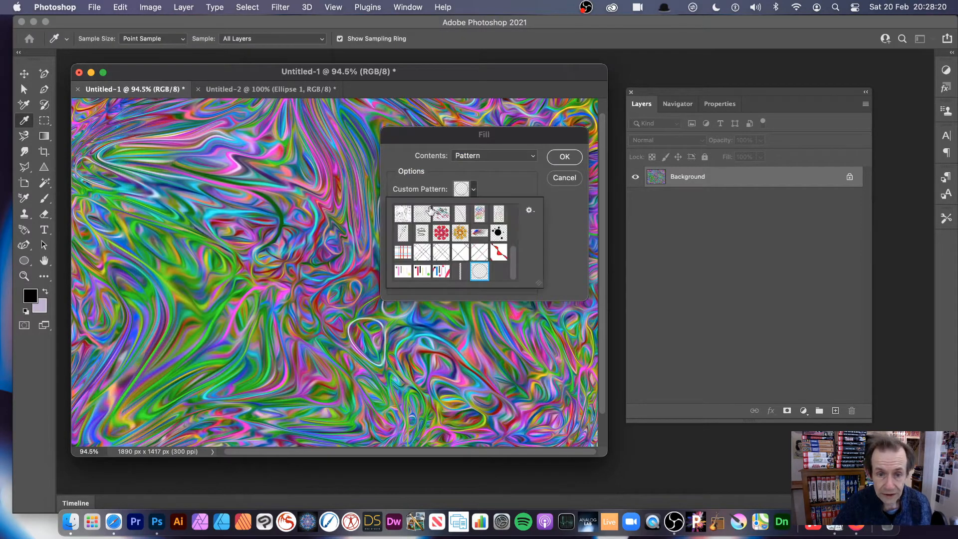
pyautogui.click(492, 158)
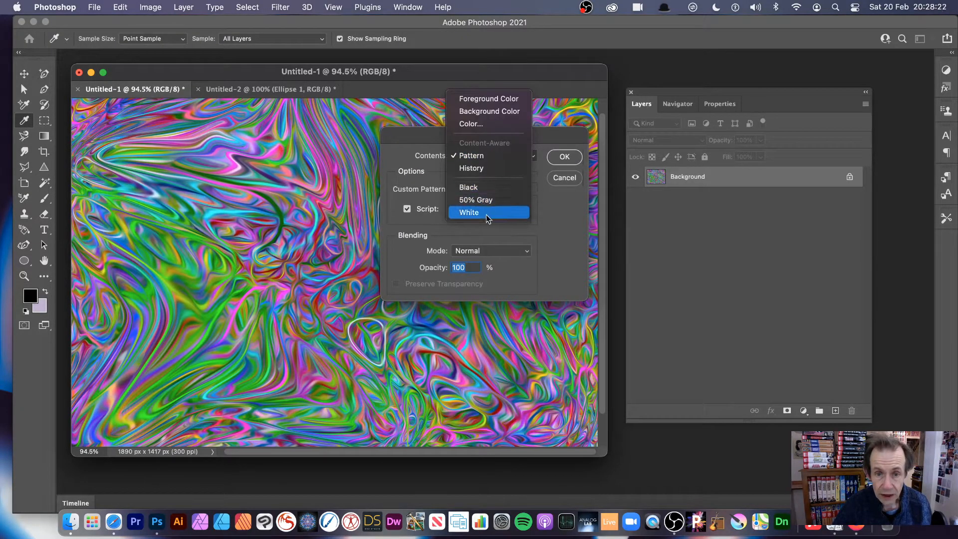
pyautogui.click(469, 212)
pyautogui.click(560, 157)
pyautogui.press('z')
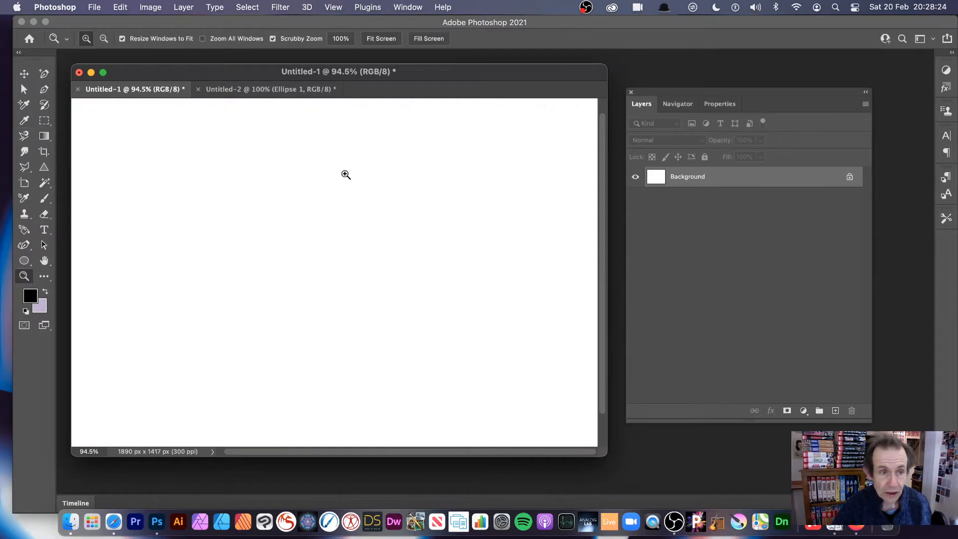
# Step: Undo the existing ellipse in the Untitled-2 document and activate the Ellipse Tool
pyautogui.click(264, 91)
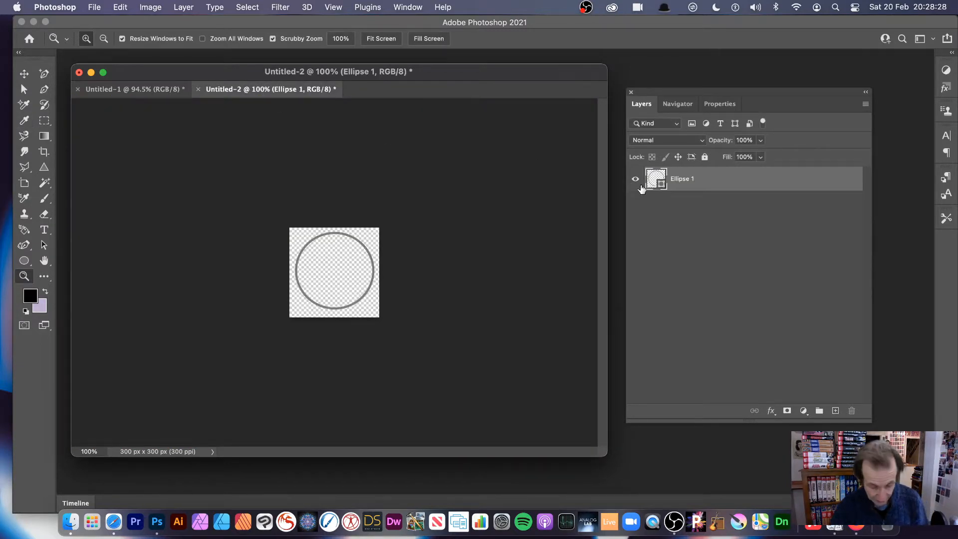
pyautogui.press('super+z')
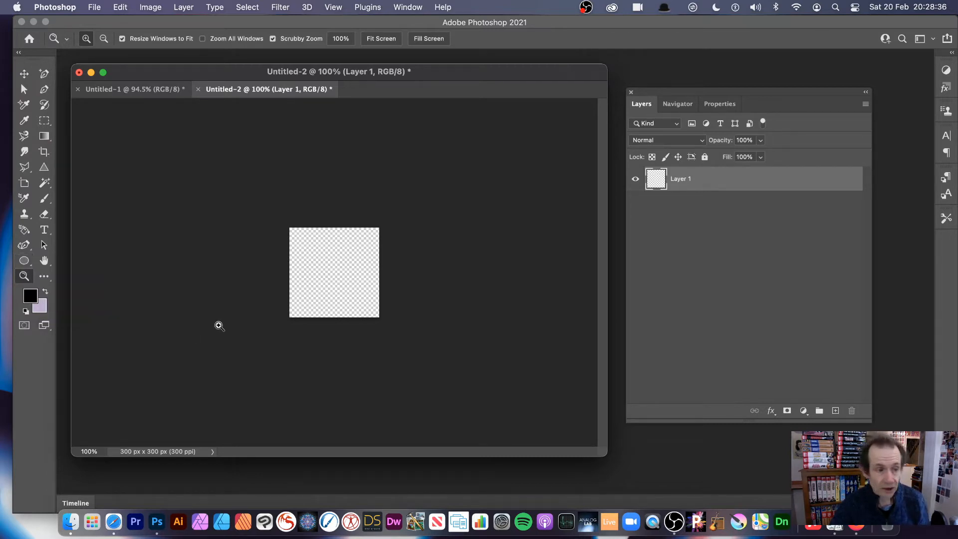
pyautogui.click(26, 262)
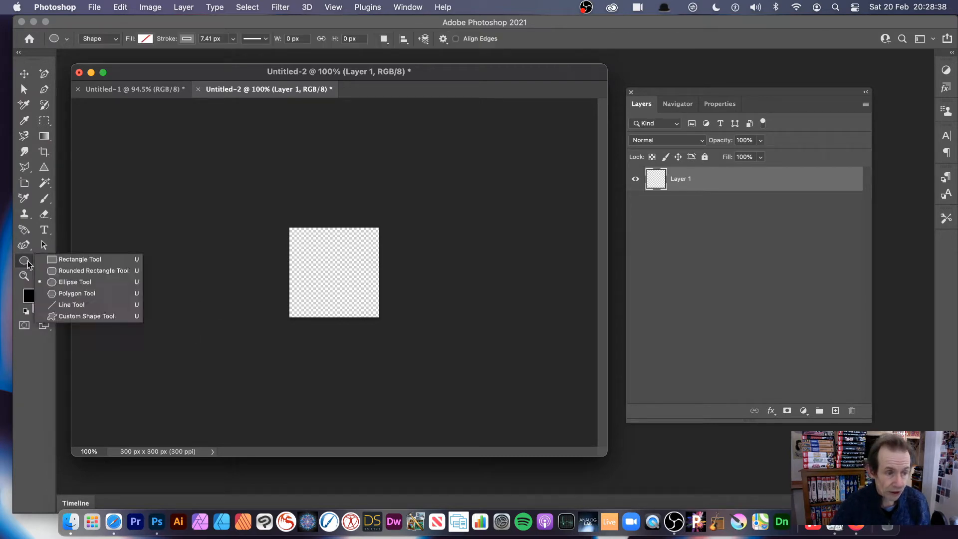
pyautogui.click(92, 283)
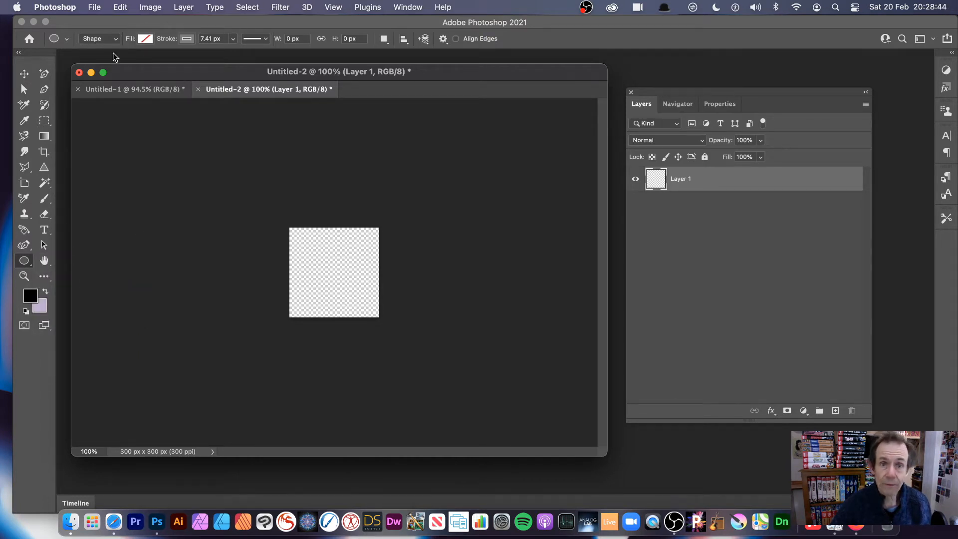
# Step: Set the ellipse stroke color to the mid gray ending the first row of the Grayscale swatches
pyautogui.click(146, 39)
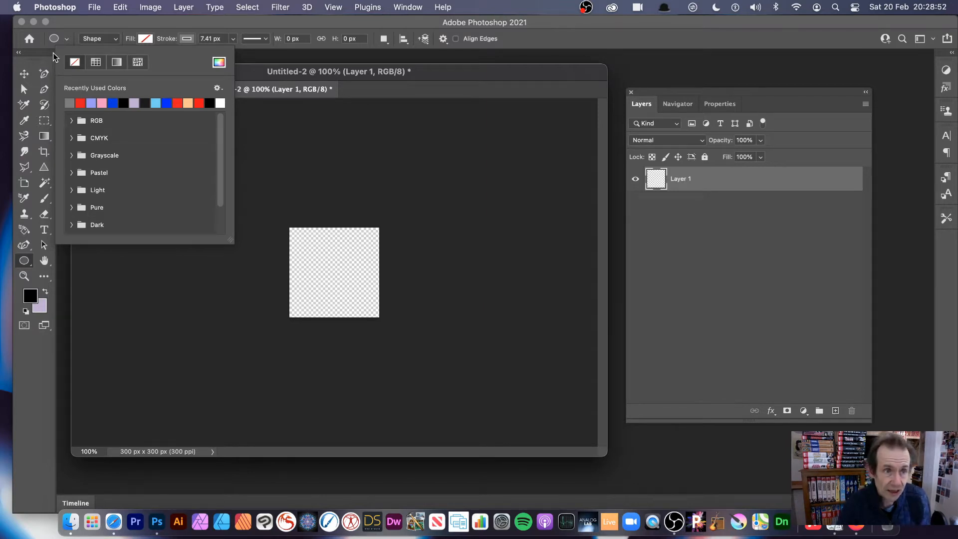
pyautogui.click(189, 41)
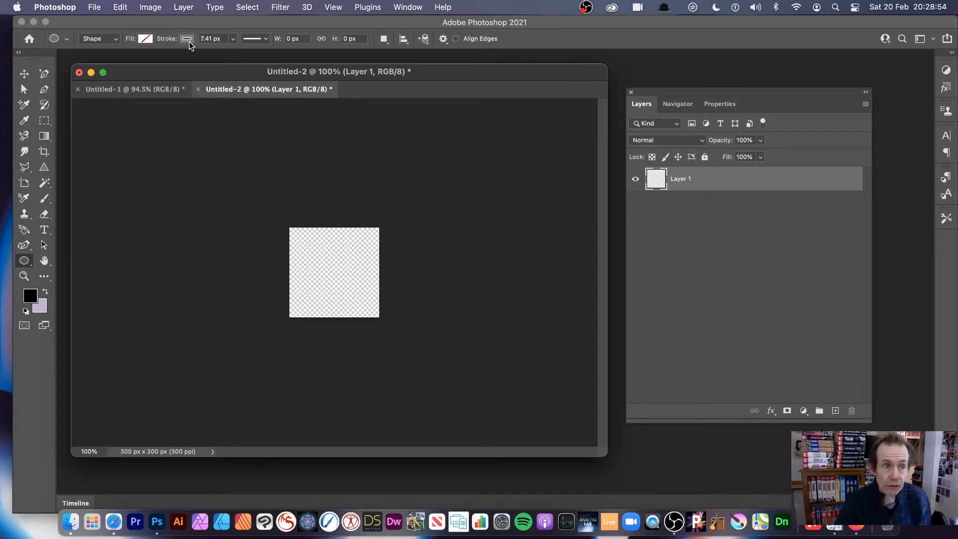
pyautogui.click(188, 40)
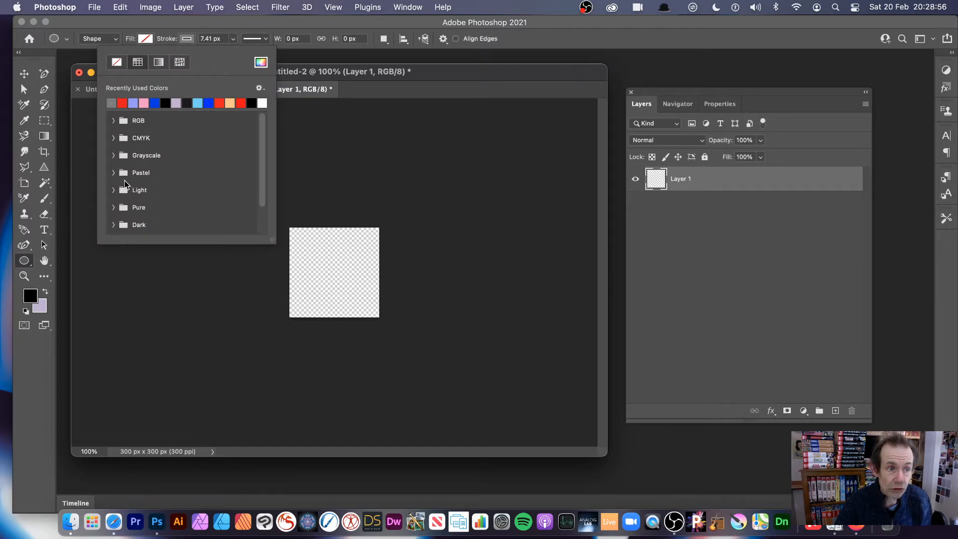
pyautogui.click(114, 156)
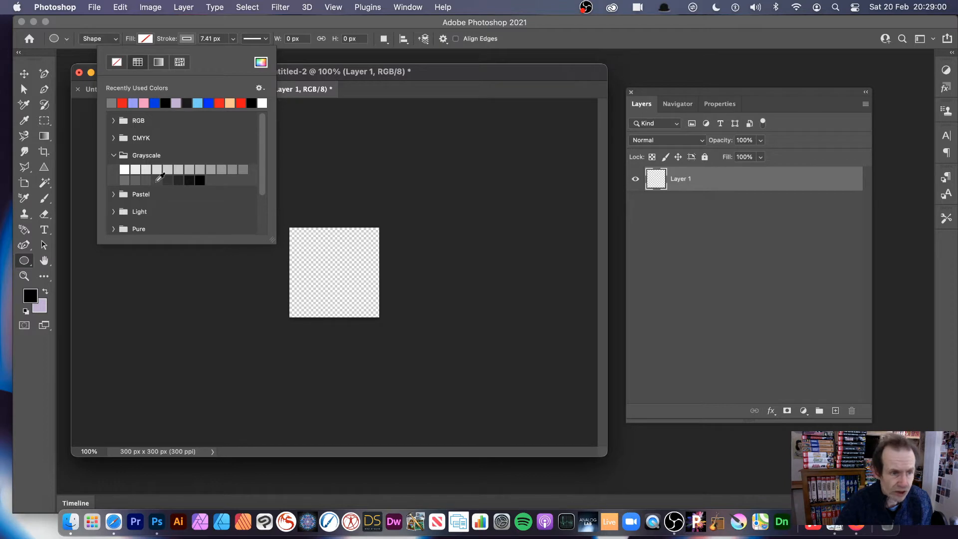
pyautogui.click(247, 166)
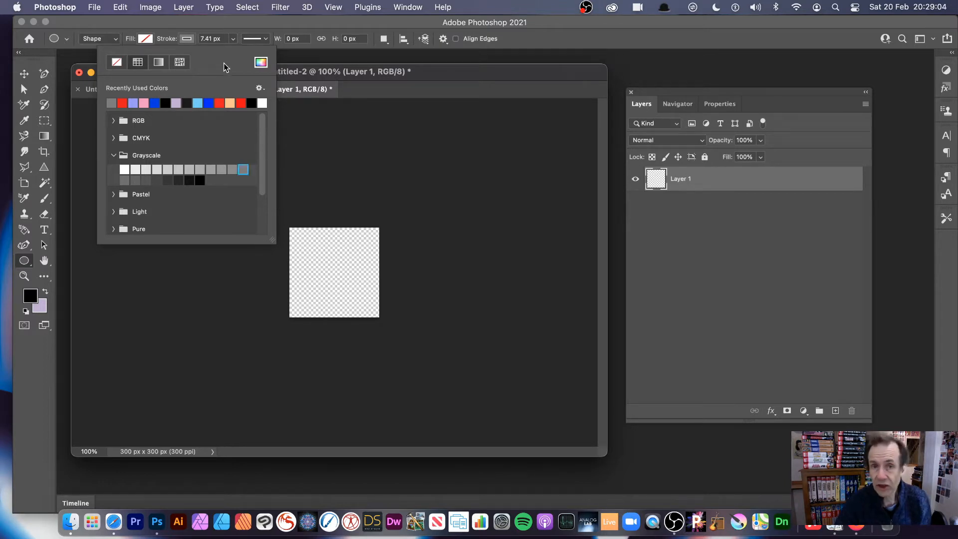
pyautogui.click(190, 38)
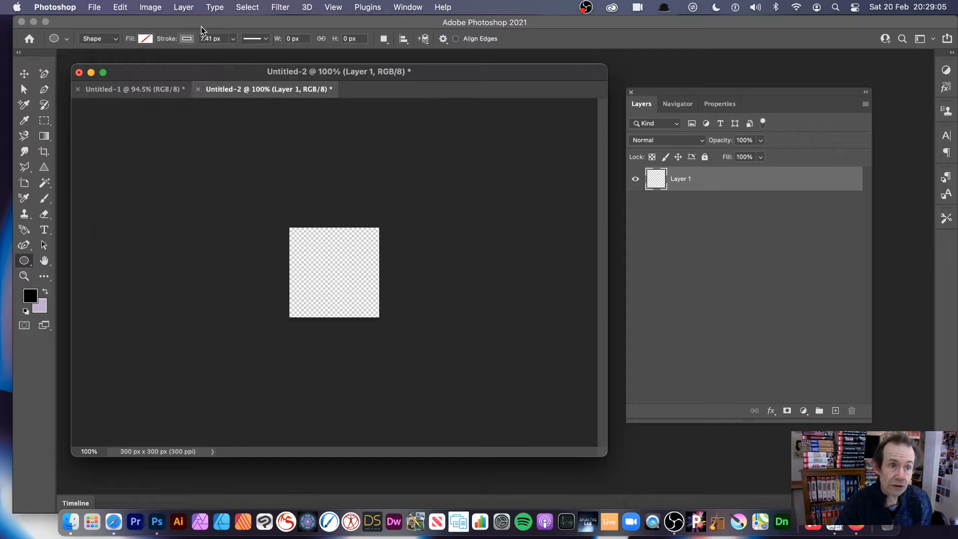
# Step: Set the stroke width to 10.14 px and draw a circle about 240 px in diameter across the Untitled-2 canvas
pyautogui.click(233, 39)
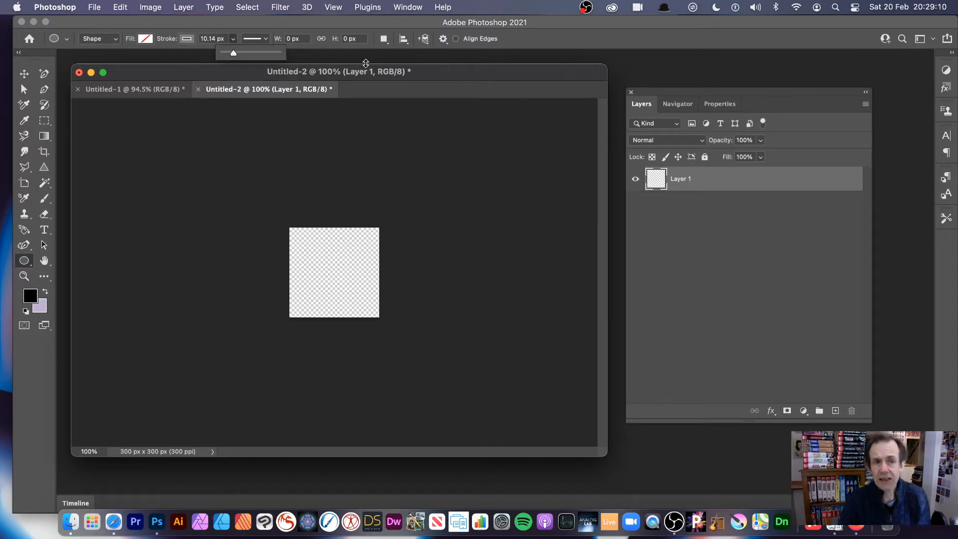
pyautogui.click(265, 38)
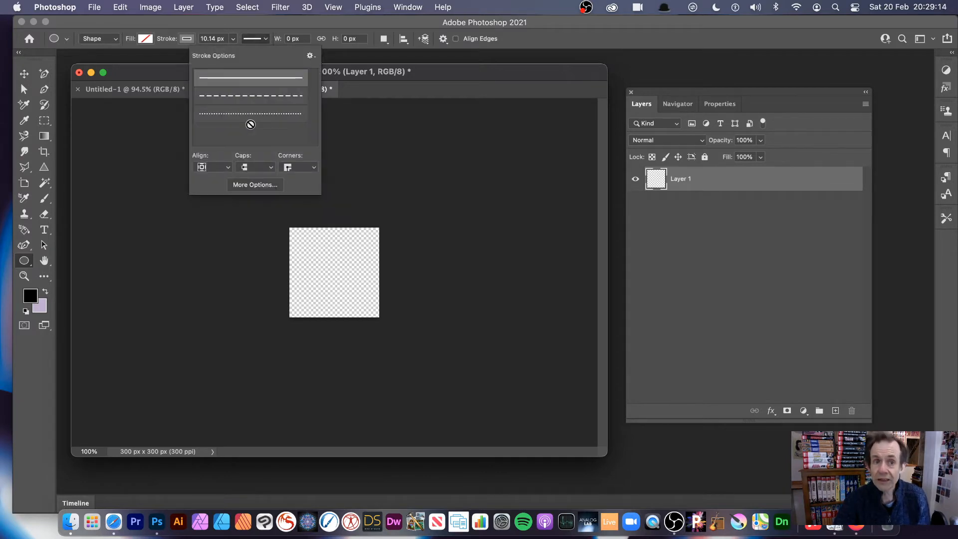
pyautogui.click(447, 74)
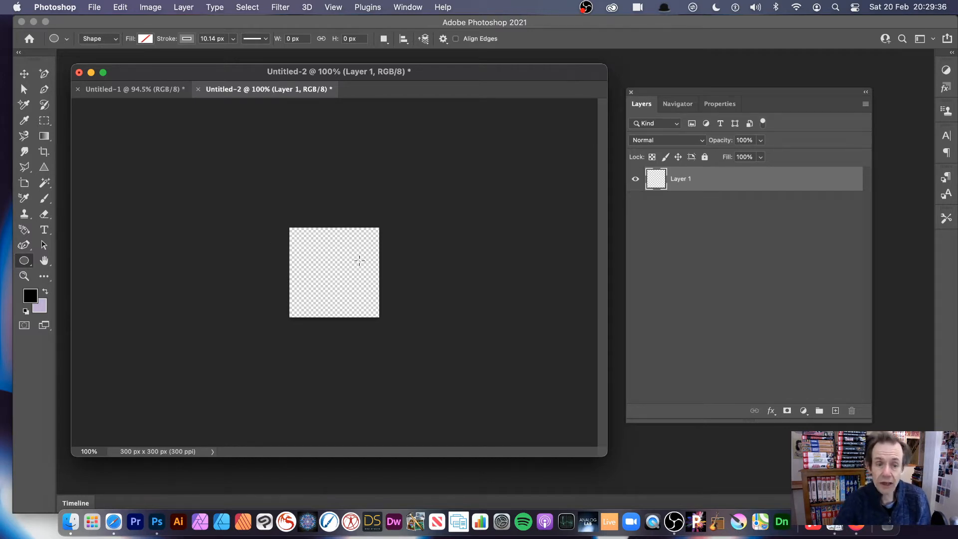
pyautogui.moveTo(299, 236); pyautogui.dragTo(371, 308)
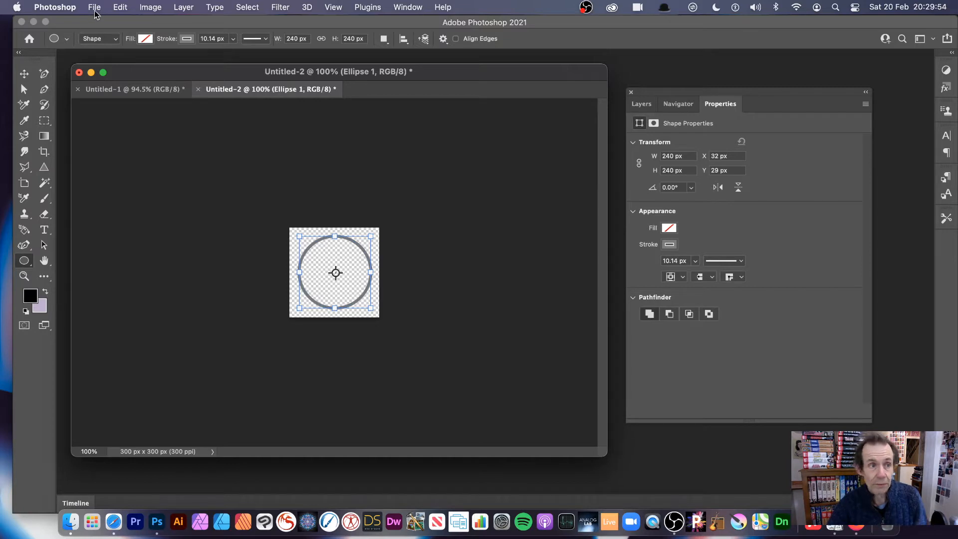
# Step: Define the circle as a pattern, and squash the shape to an ellipse about 98 px wide
pyautogui.click(115, 7)
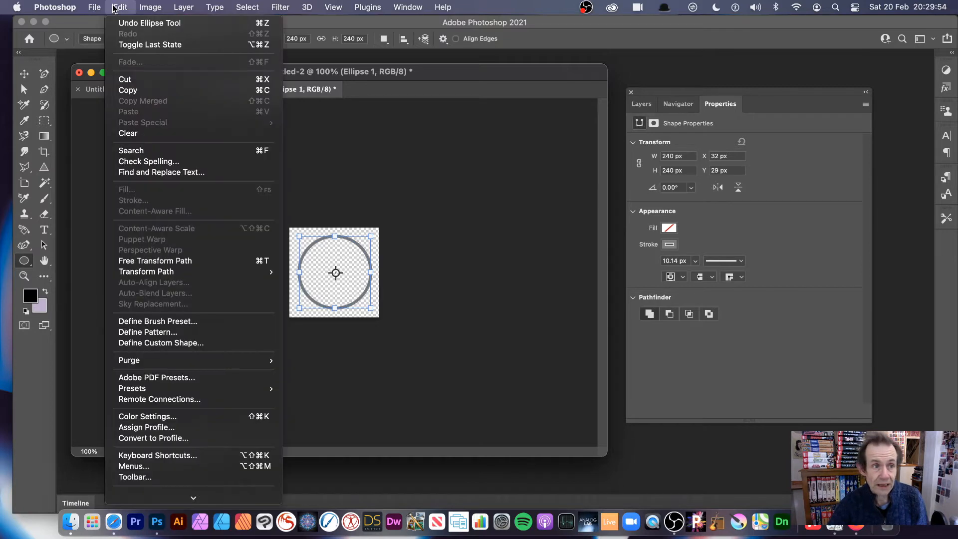
pyautogui.click(174, 332)
pyautogui.click(611, 256)
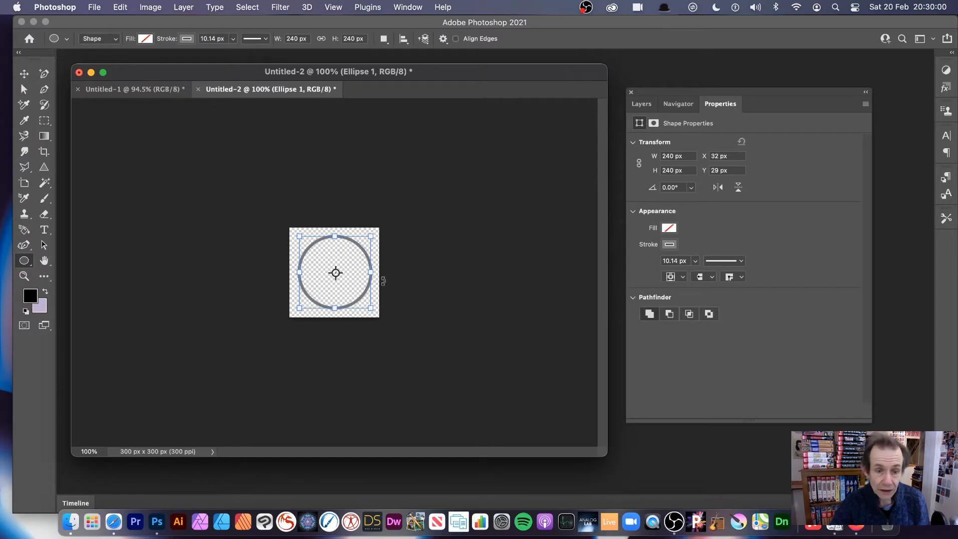
pyautogui.moveTo(370, 273); pyautogui.dragTo(328, 272)
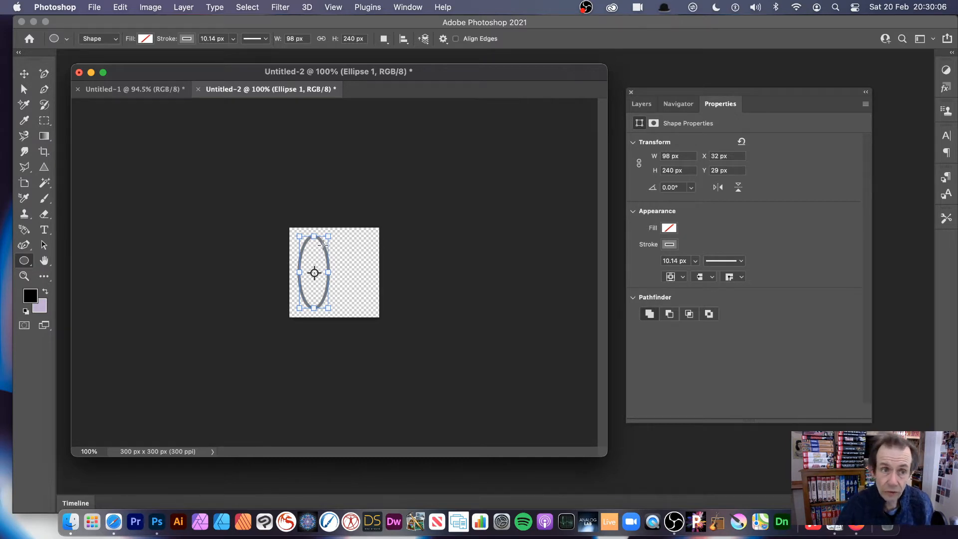
# Step: Add a new empty layer above the background in the Untitled-1 document and show the layer list
pyautogui.click(166, 92)
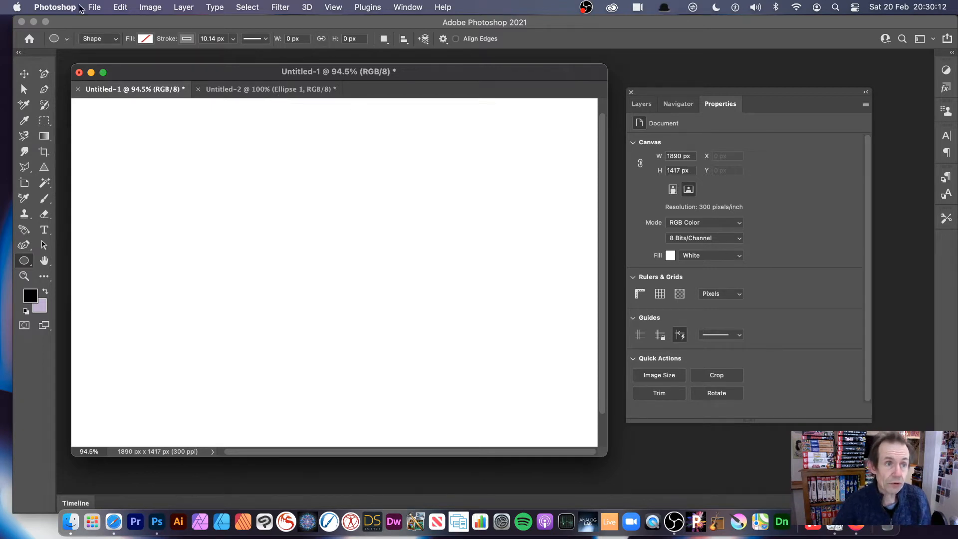
pyautogui.click(122, 8)
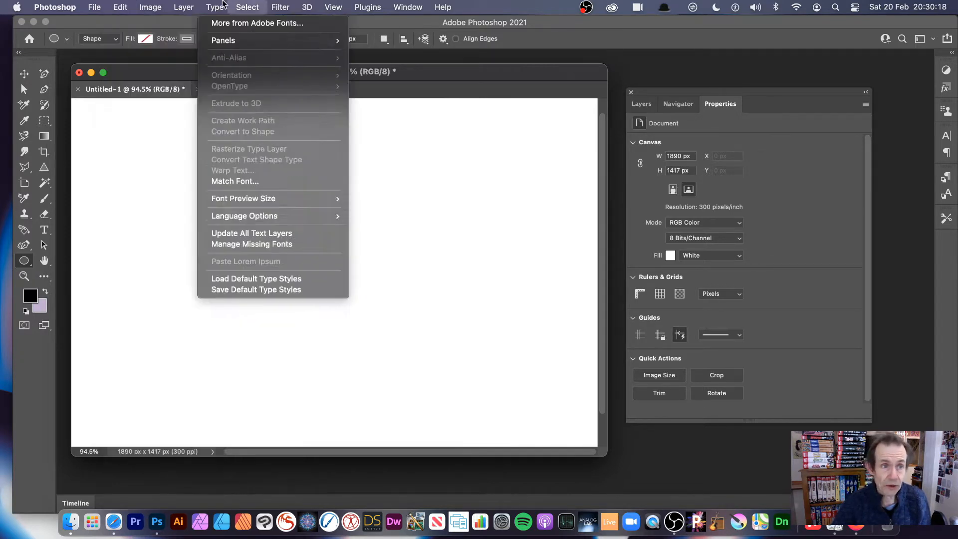
pyautogui.moveTo(183, 7)
pyautogui.moveTo(443, 7)
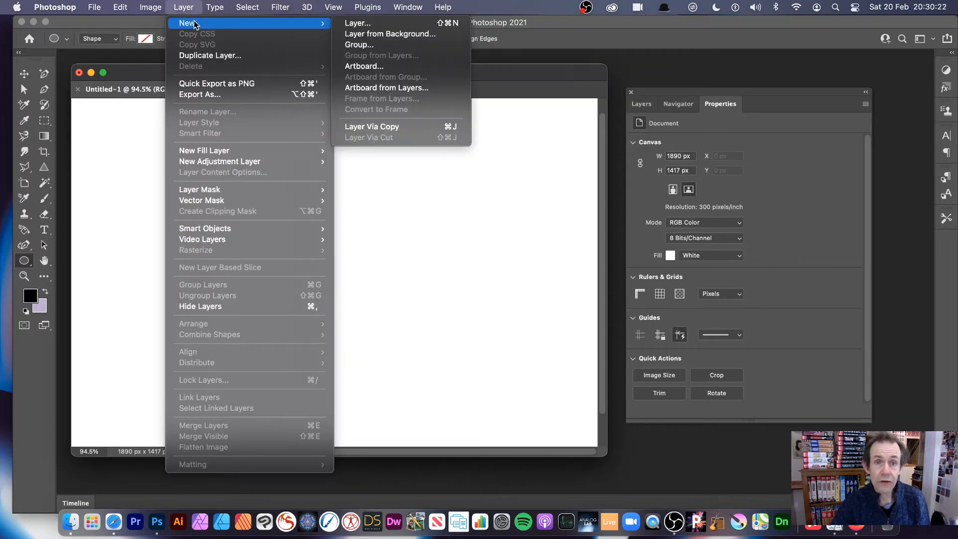
pyautogui.click(412, 23)
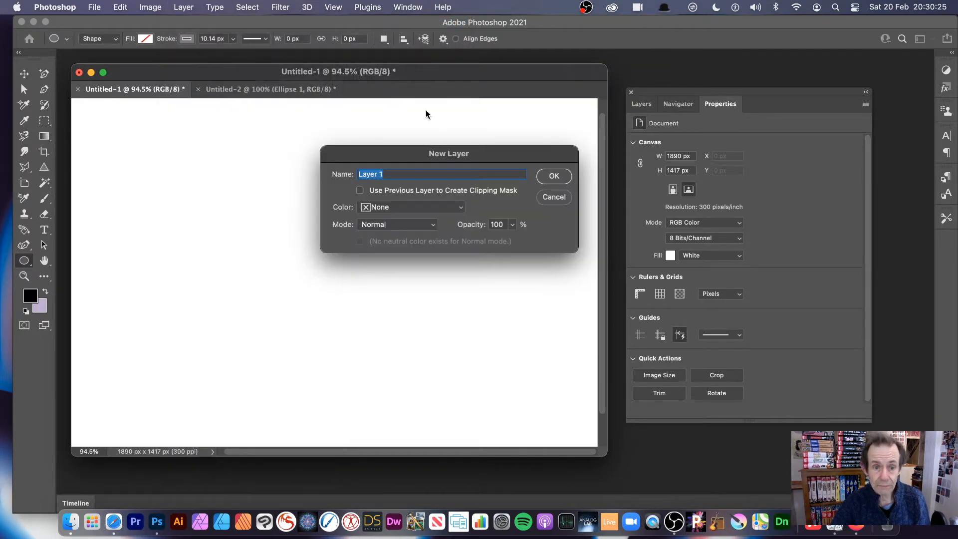
pyautogui.click(554, 176)
pyautogui.click(642, 103)
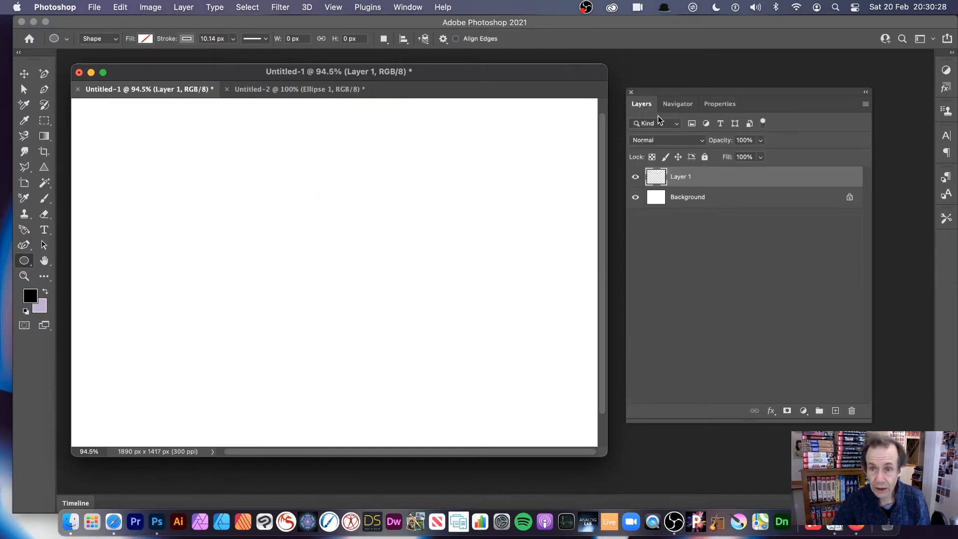
pyautogui.click(413, 7)
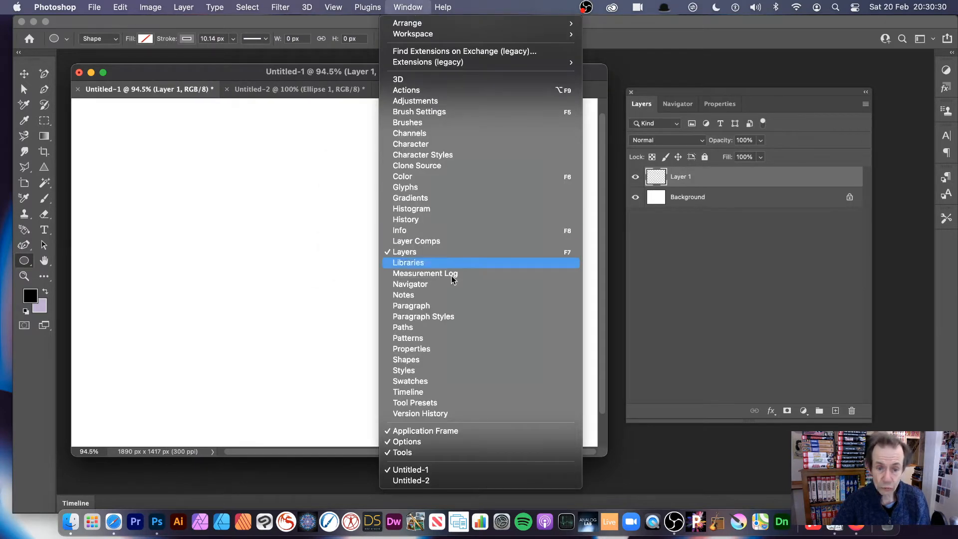
pyautogui.click(627, 265)
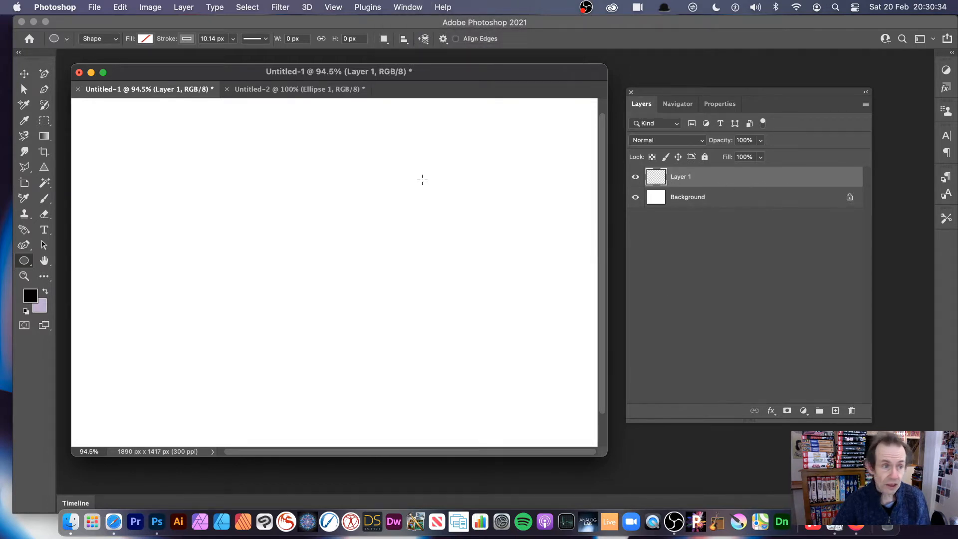
# Step: Start a pattern fill on Layer 1, choosing the last circle outline among the custom patterns
pyautogui.click(120, 7)
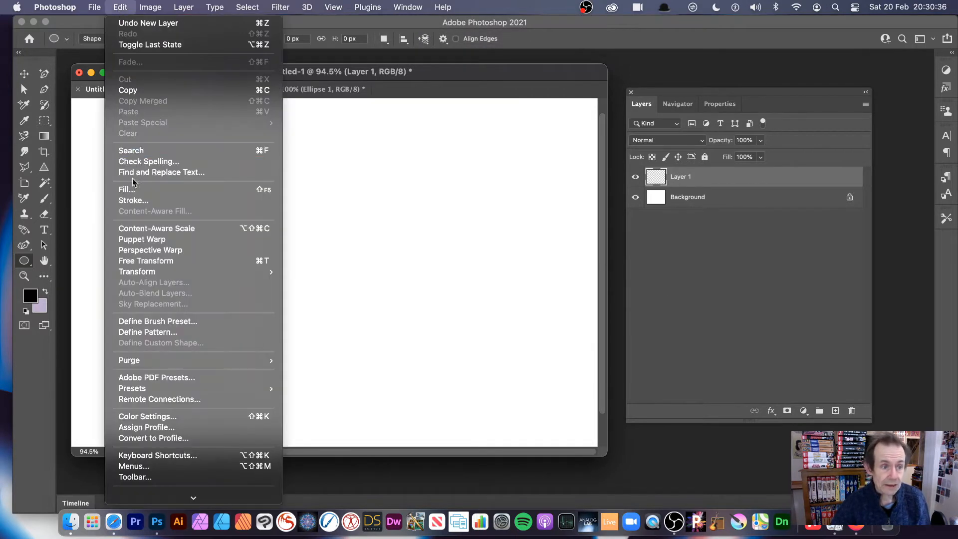
pyautogui.click(149, 191)
pyautogui.moveTo(477, 134); pyautogui.dragTo(327, 138)
pyautogui.click(338, 161)
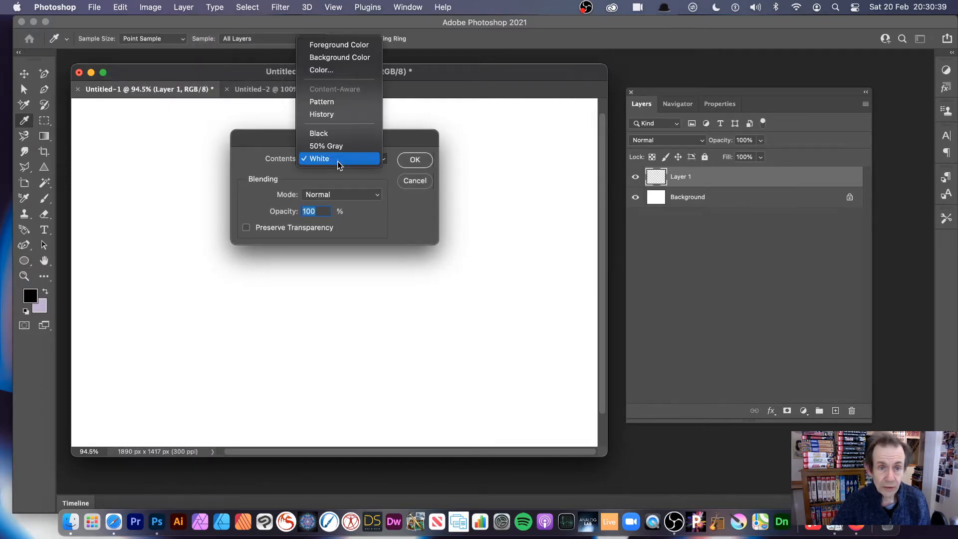
pyautogui.click(335, 101)
pyautogui.click(321, 192)
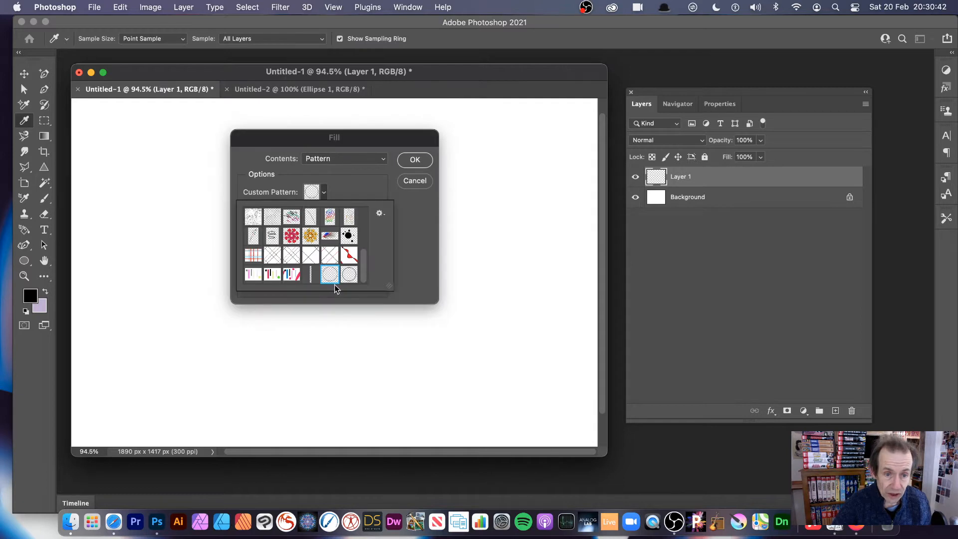
pyautogui.click(349, 275)
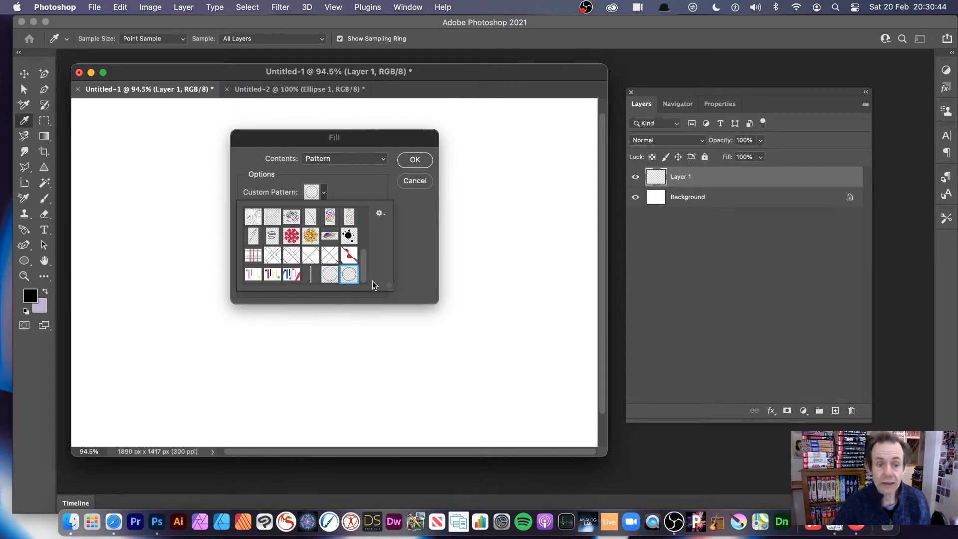
pyautogui.click(406, 229)
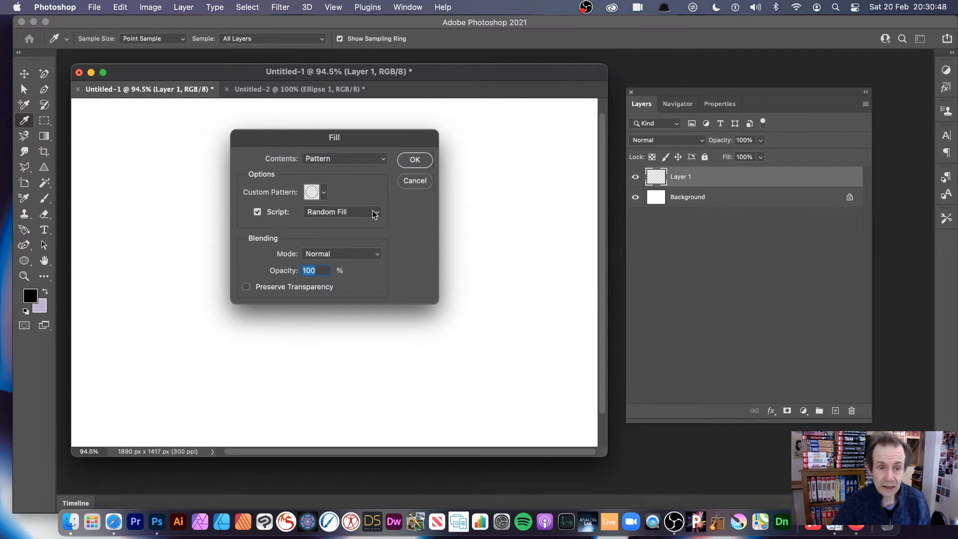
# Step: Enable scripting for the pattern fill with the Random Fill script and proceed to its settings
pyautogui.click(315, 194)
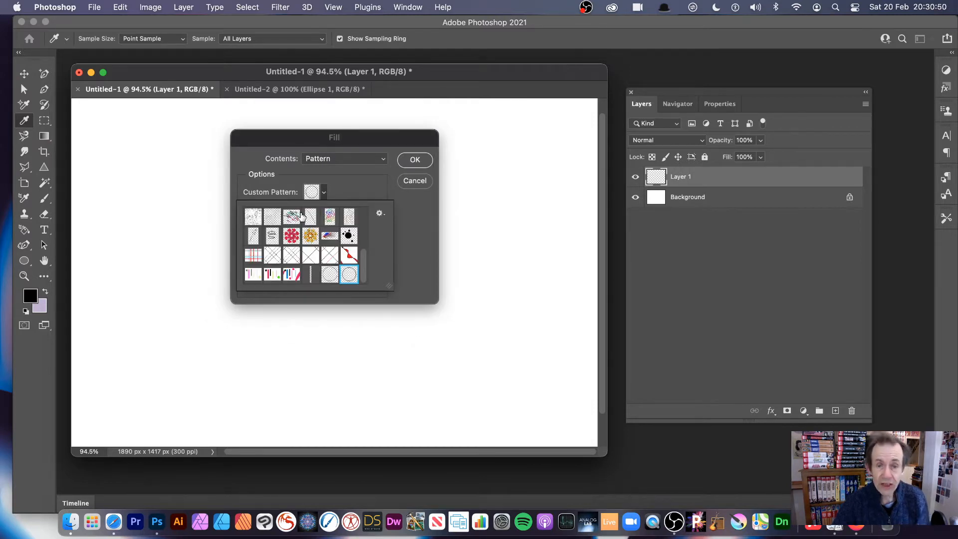
pyautogui.click(275, 90)
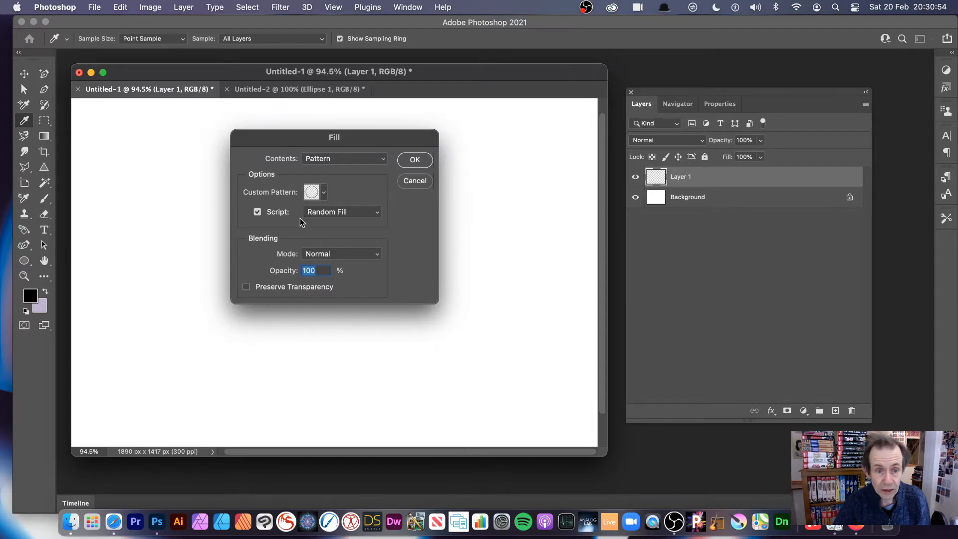
pyautogui.click(258, 212)
pyautogui.click(352, 214)
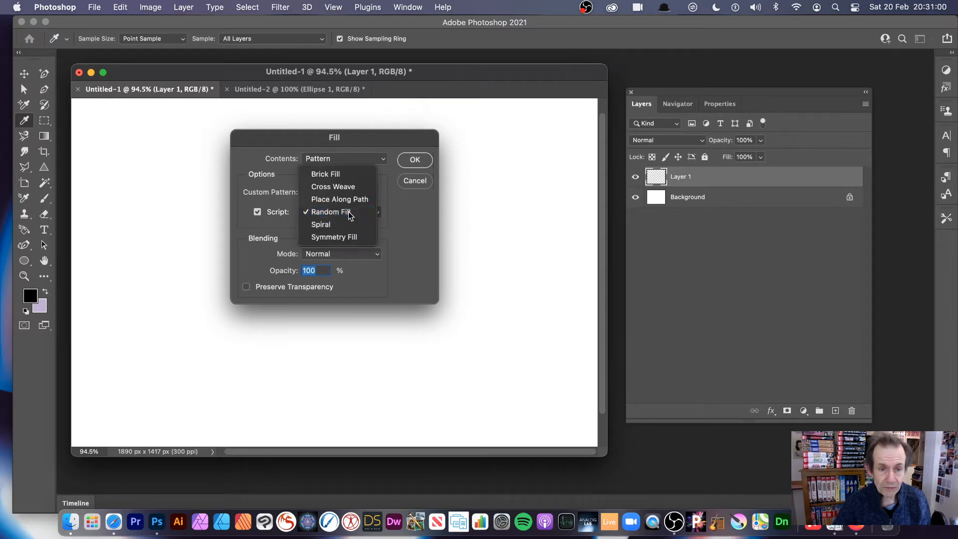
pyautogui.click(349, 214)
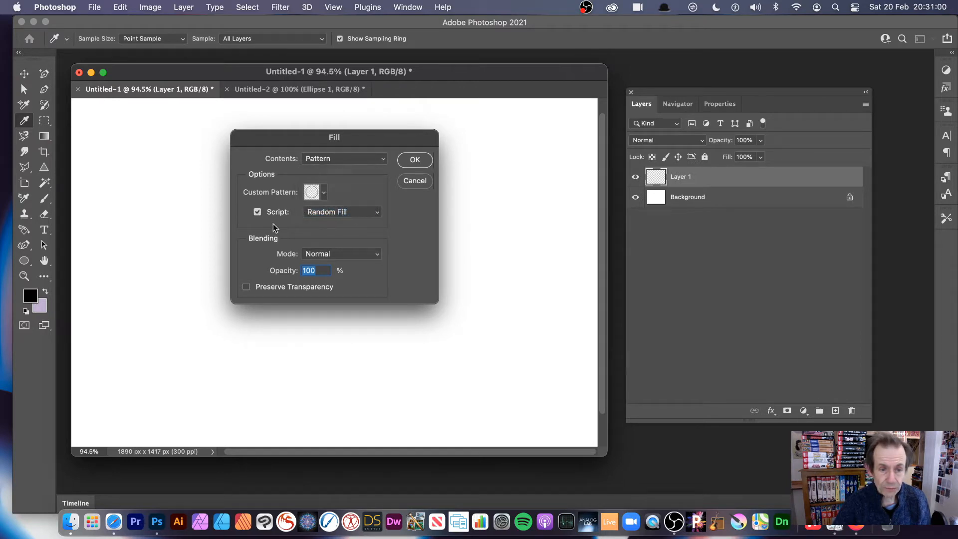
pyautogui.click(415, 160)
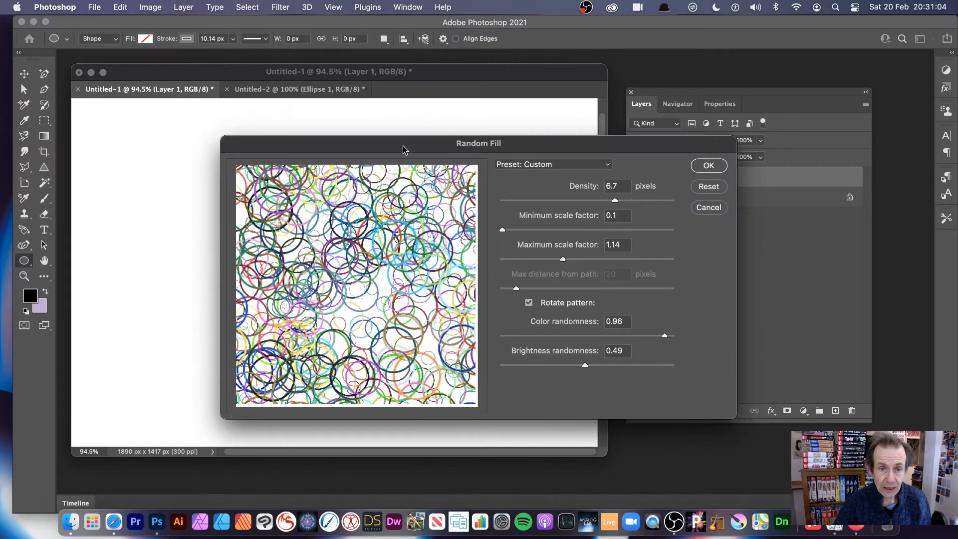
# Step: Set the random fill's density to 10, turn off pattern rotation, and apply the fill to Layer 1
pyautogui.moveTo(403, 146); pyautogui.dragTo(275, 117)
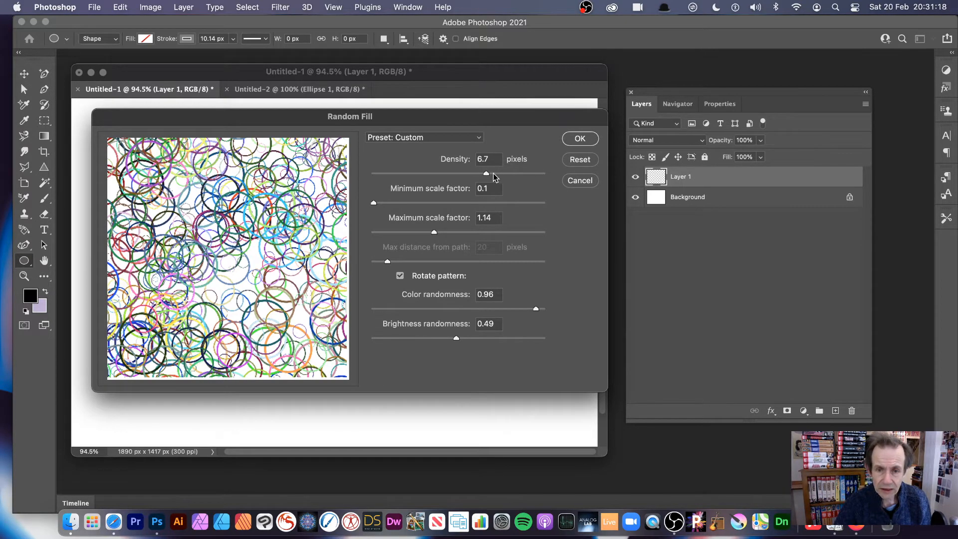
pyautogui.moveTo(506, 174); pyautogui.dragTo(514, 174)
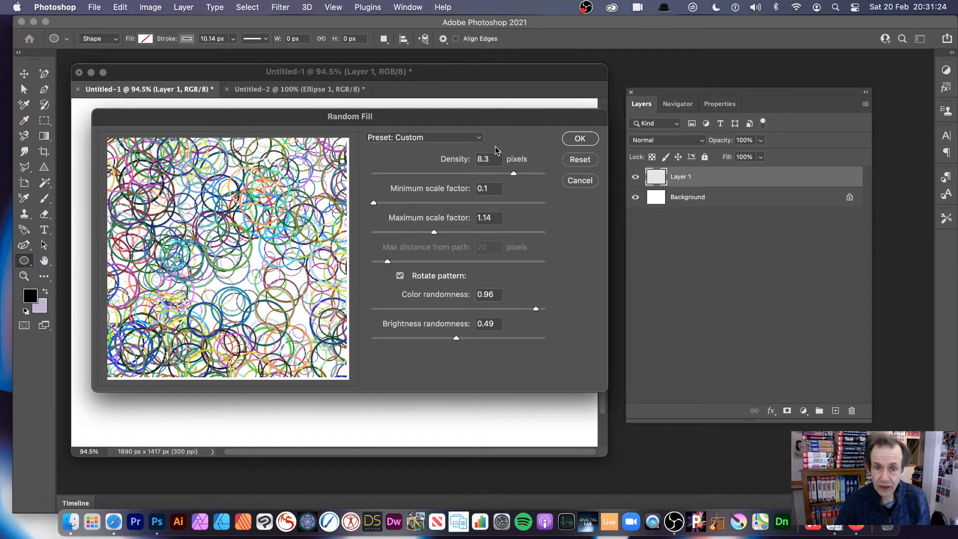
pyautogui.moveTo(514, 174); pyautogui.dragTo(543, 174)
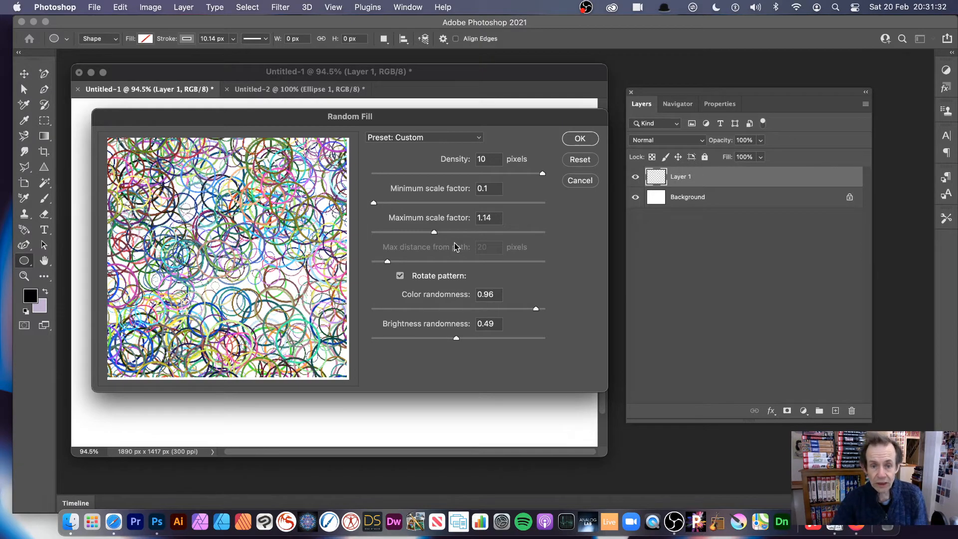
pyautogui.click(400, 275)
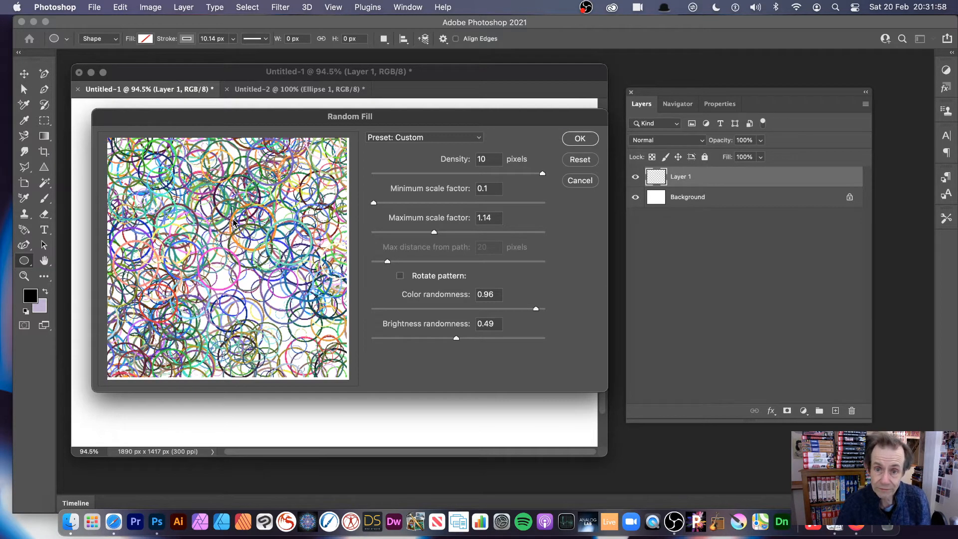
pyautogui.click(580, 138)
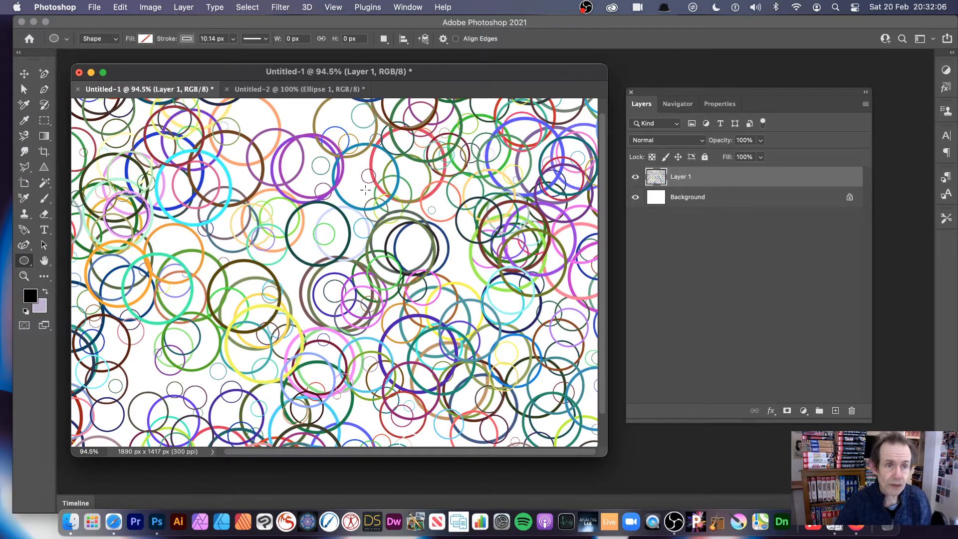
pyautogui.click(286, 91)
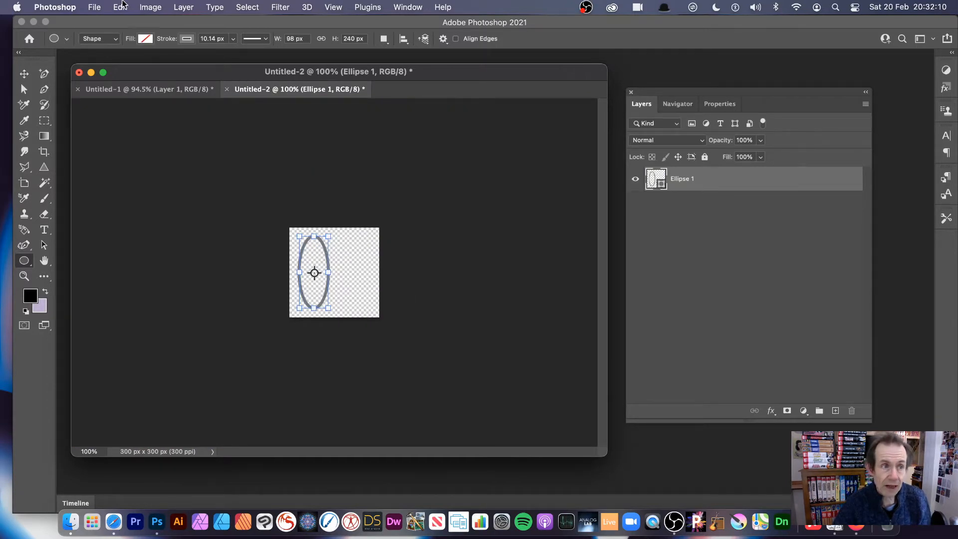
pyautogui.click(94, 8)
pyautogui.click(99, 23)
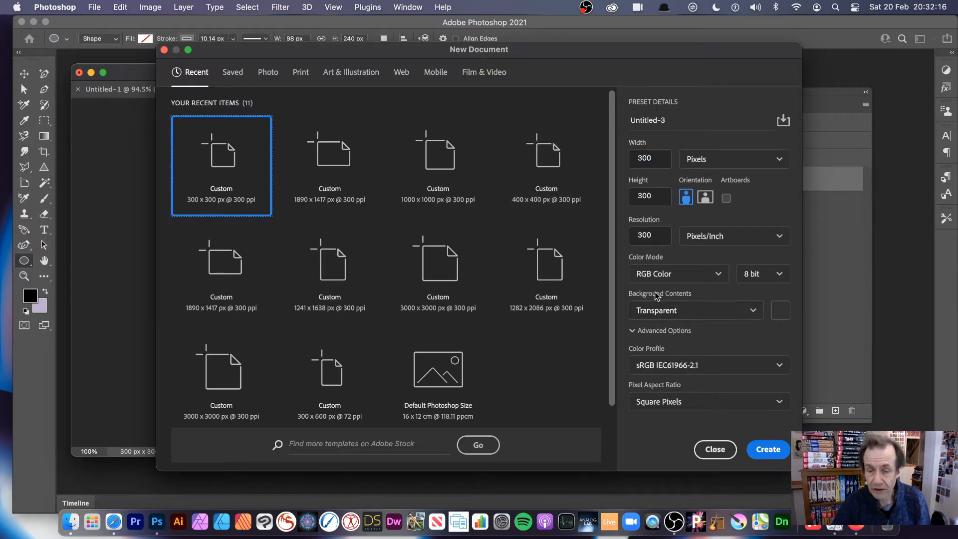
pyautogui.click(716, 450)
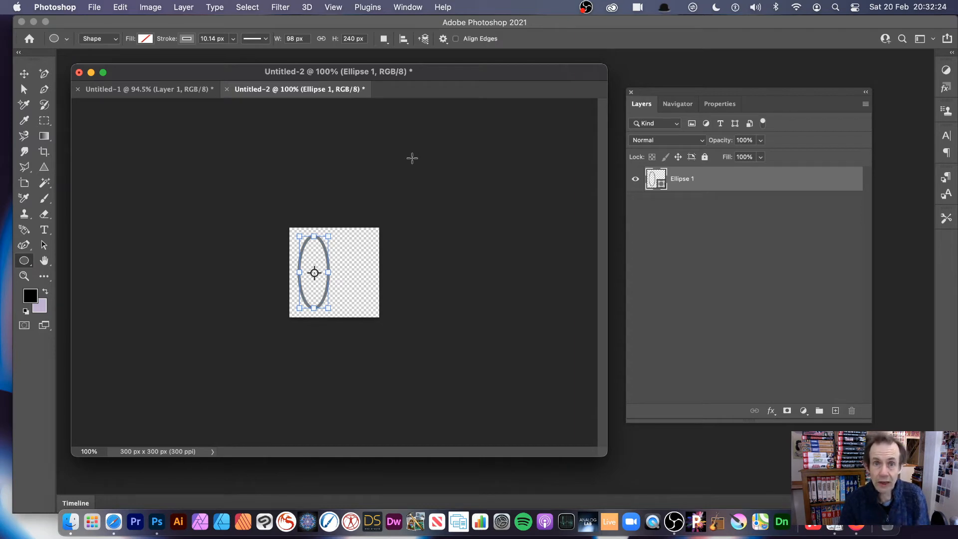
pyautogui.click(165, 90)
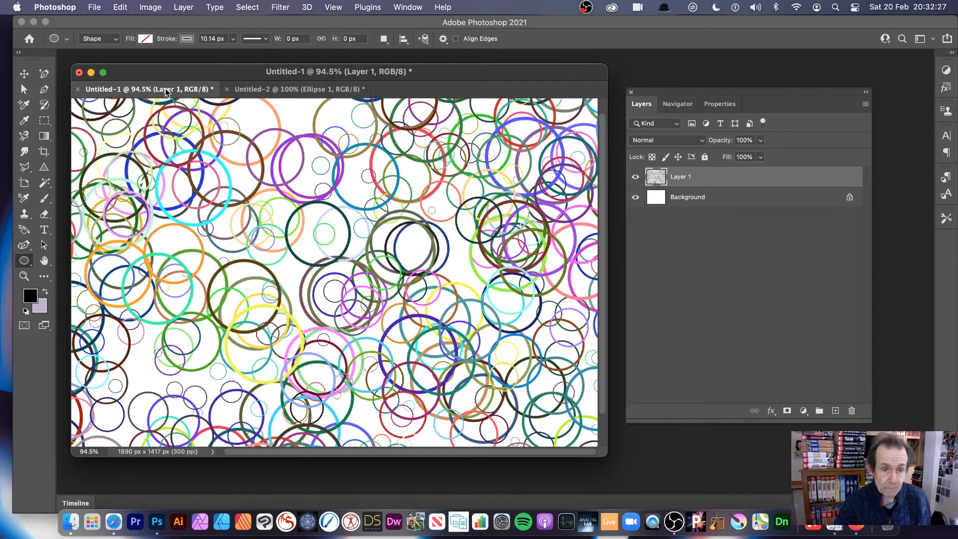
# Step: Fill Layer 1 again with the scripted circle pattern, using Random Fill at density 10 without rotation
pyautogui.click(122, 7)
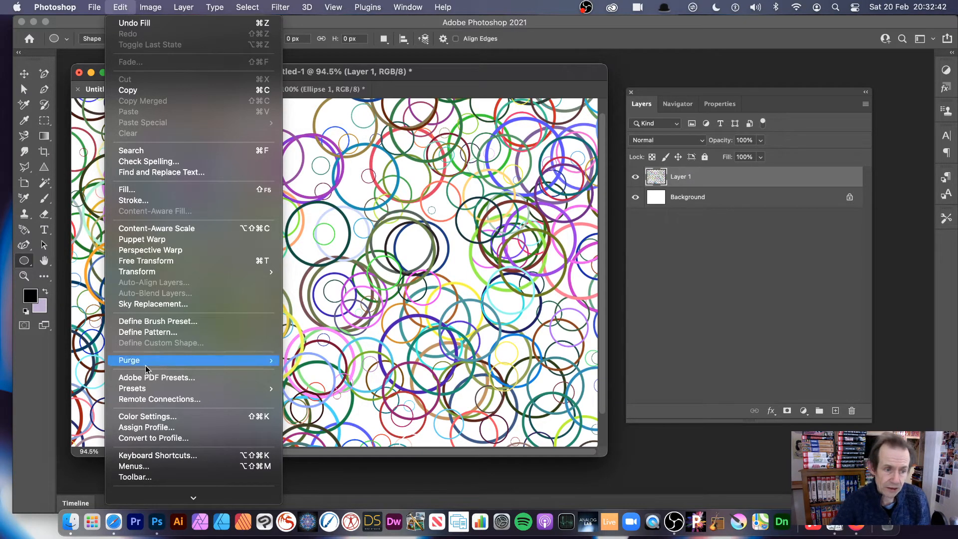
pyautogui.click(141, 189)
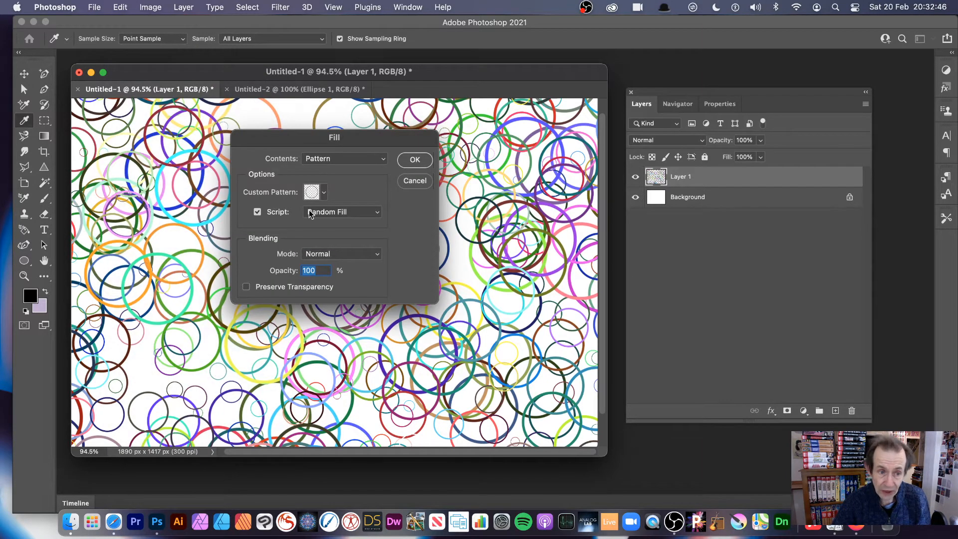
pyautogui.click(258, 212)
pyautogui.click(258, 212)
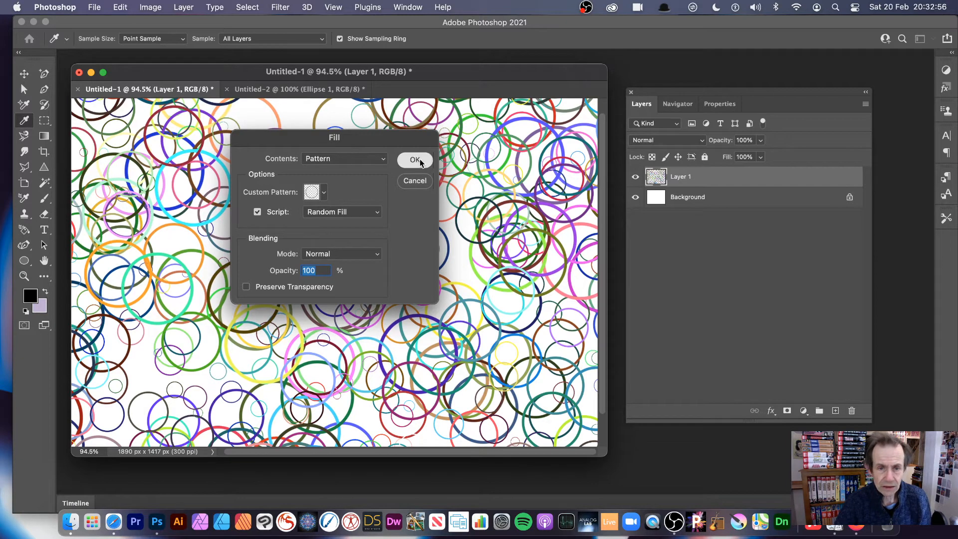
pyautogui.press('Return')
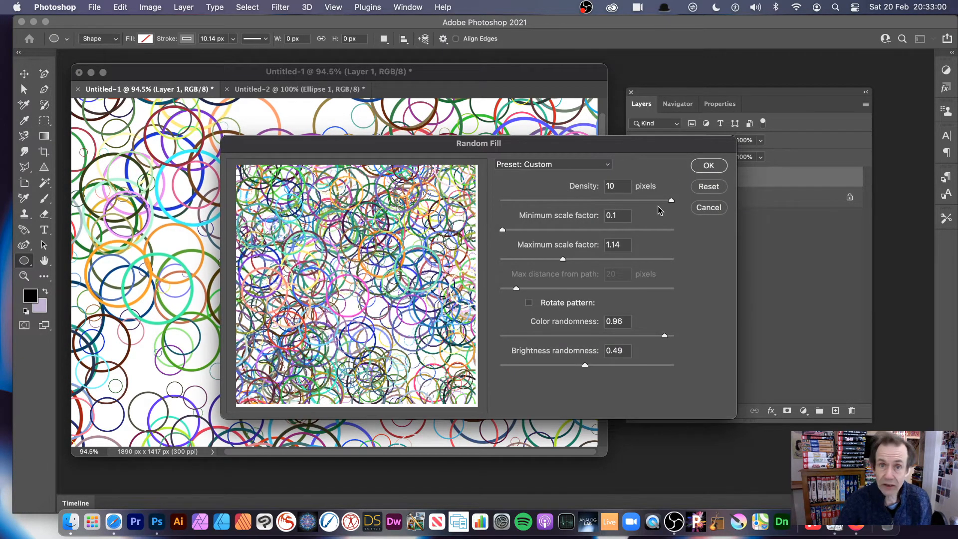
pyautogui.click(710, 167)
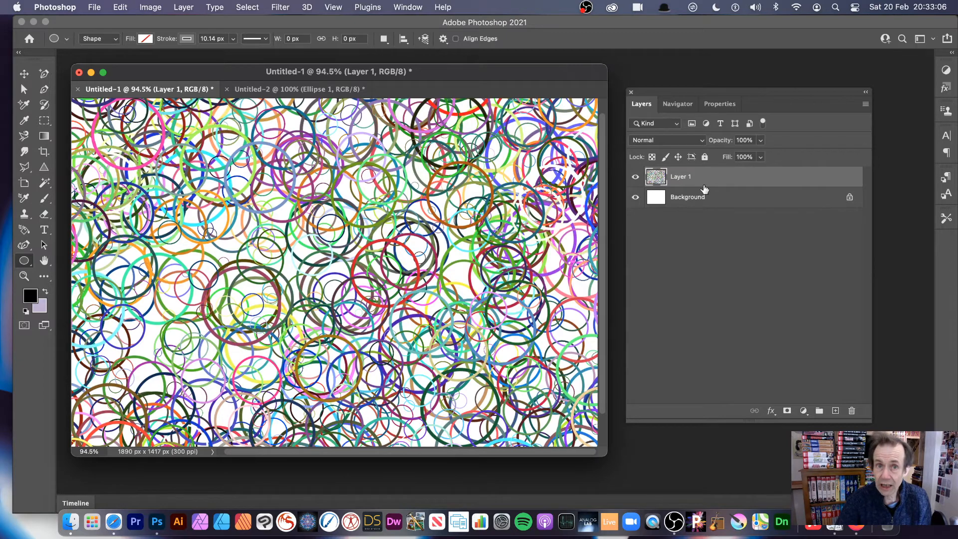
# Step: Scale Layer 1 to about 70% width and 68% height, keeping it roughly centered on the canvas
pyautogui.click(24, 73)
pyautogui.moveTo(152, 174); pyautogui.dragTo(268, 213)
pyautogui.moveTo(186, 138); pyautogui.dragTo(281, 207)
pyautogui.moveTo(329, 228); pyautogui.dragTo(222, 153)
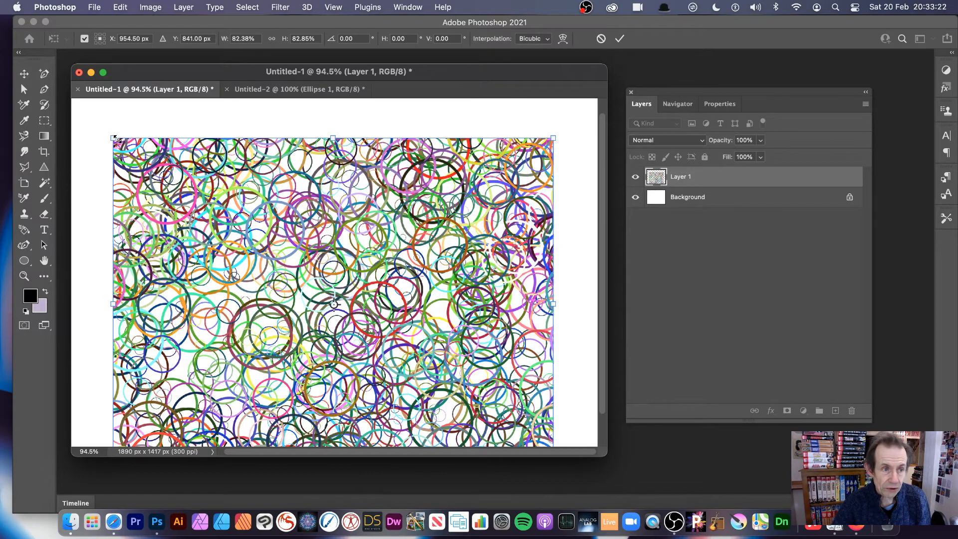
pyautogui.moveTo(113, 138); pyautogui.dragTo(181, 201)
pyautogui.moveTo(344, 305); pyautogui.dragTo(313, 267)
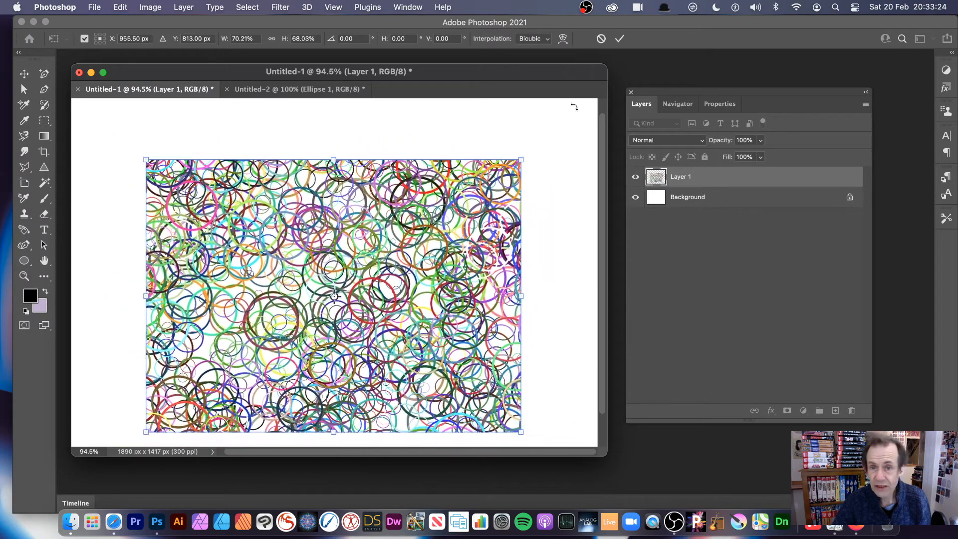
pyautogui.click(620, 39)
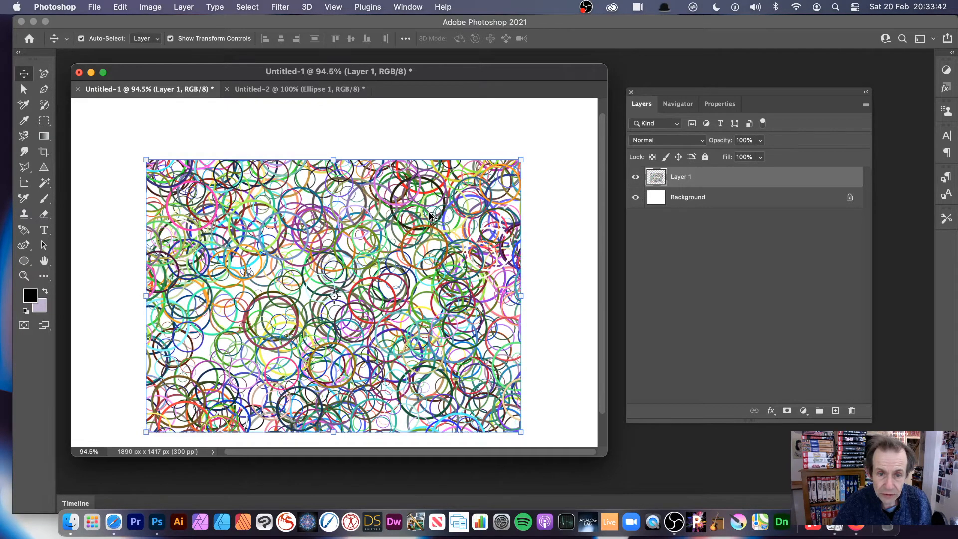
# Step: Duplicate Layer 1, then shrink and rotate the copy so it overlaps the artwork's upper-left corner
pyautogui.keyDown('alt'); pyautogui.moveTo(430, 216); pyautogui.dragTo(438, 170); pyautogui.keyUp('alt')
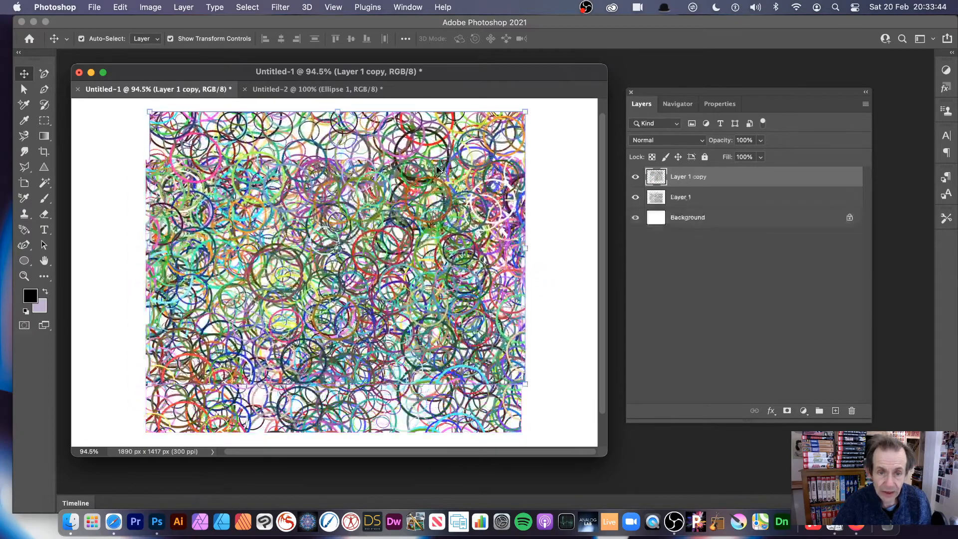
pyautogui.moveTo(525, 111); pyautogui.dragTo(405, 350)
pyautogui.moveTo(292, 271); pyautogui.dragTo(187, 176)
pyautogui.press('Return')
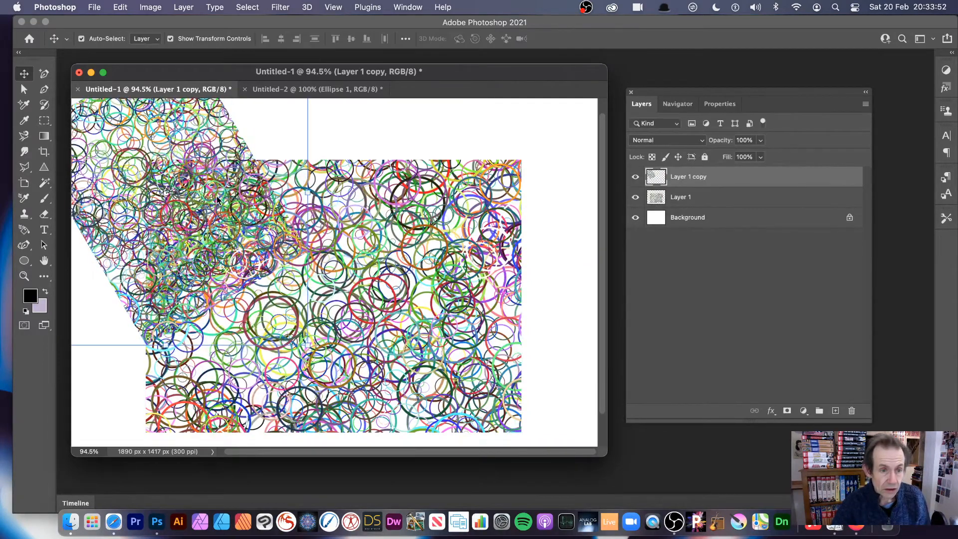
# Step: Duplicate Layer 1 again, scaling the copy to about 81% width and 75% height and rotating it about 32° over the artwork
pyautogui.moveTo(217, 197); pyautogui.dragTo(345, 110)
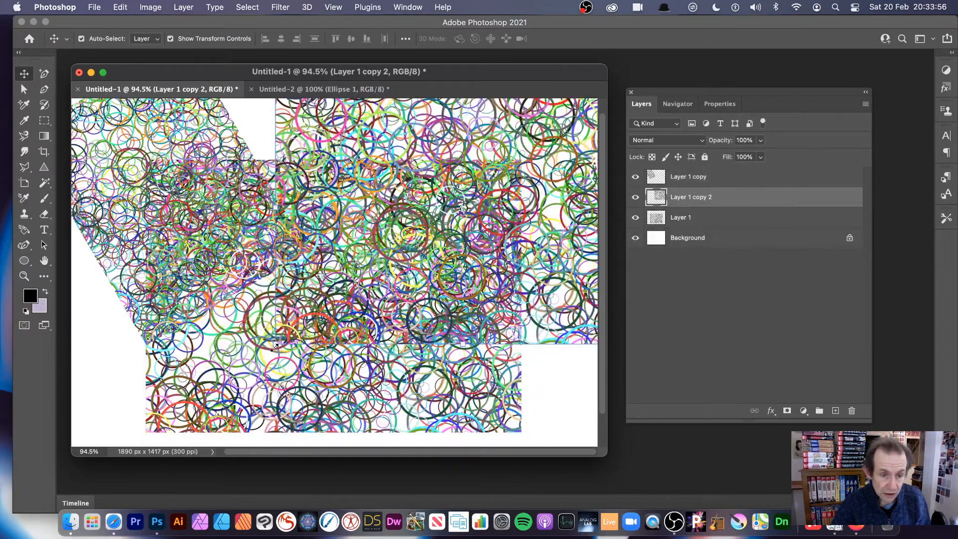
pyautogui.moveTo(275, 348); pyautogui.dragTo(345, 277)
pyautogui.moveTo(421, 183); pyautogui.dragTo(306, 280)
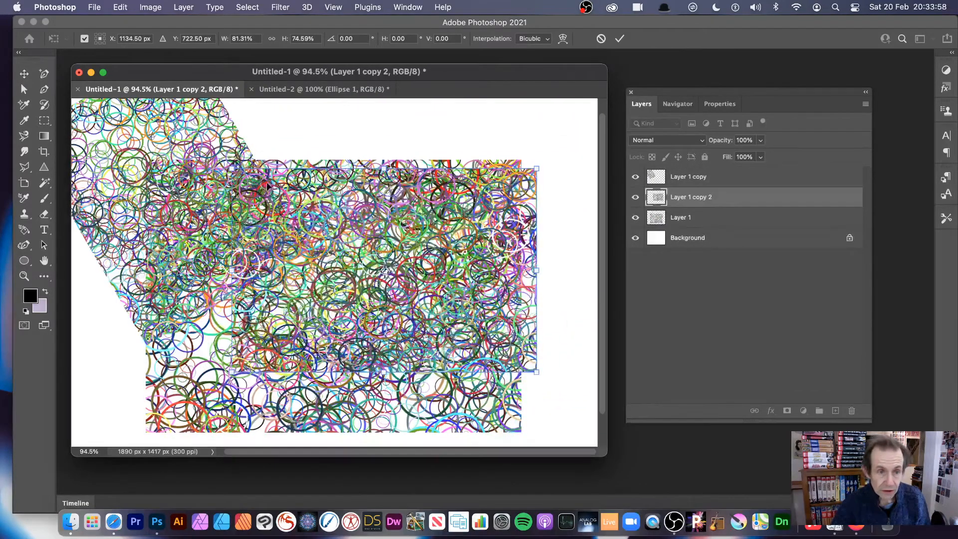
pyautogui.moveTo(247, 154); pyautogui.dragTo(332, 119)
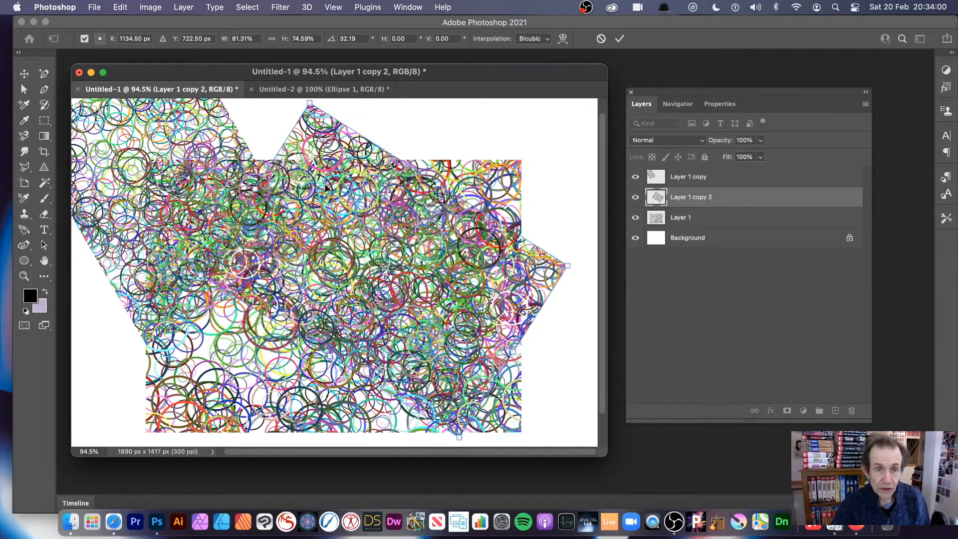
pyautogui.press('Return')
pyautogui.click(121, 6)
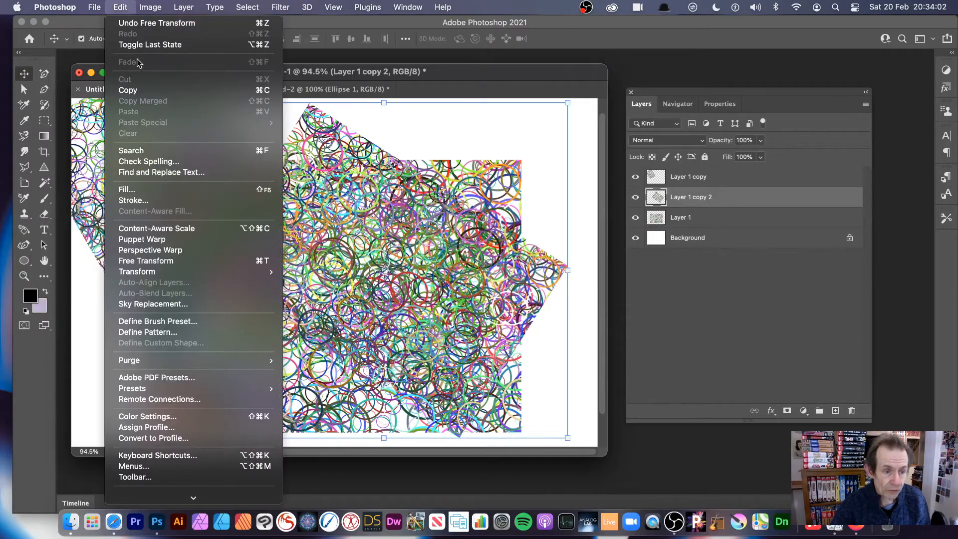
pyautogui.moveTo(166, 274)
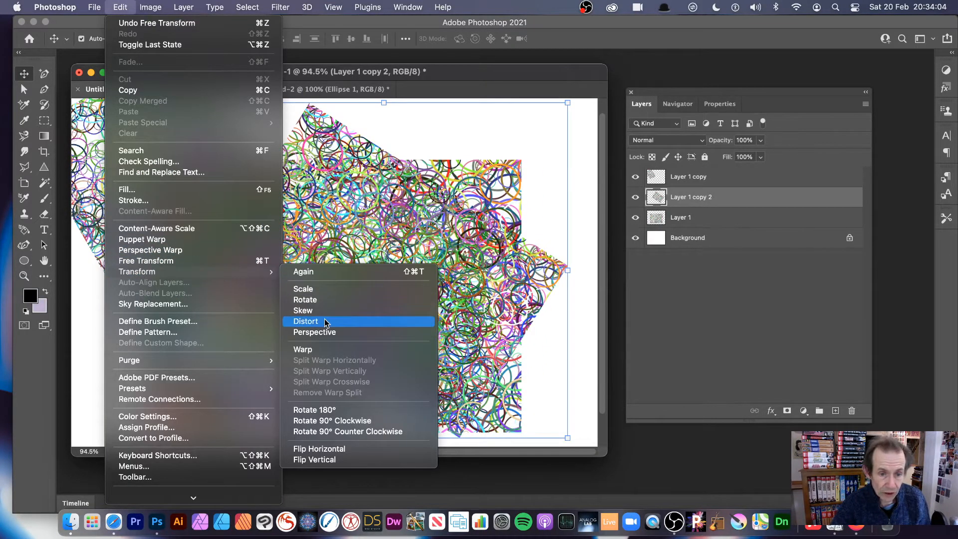
pyautogui.click(532, 169)
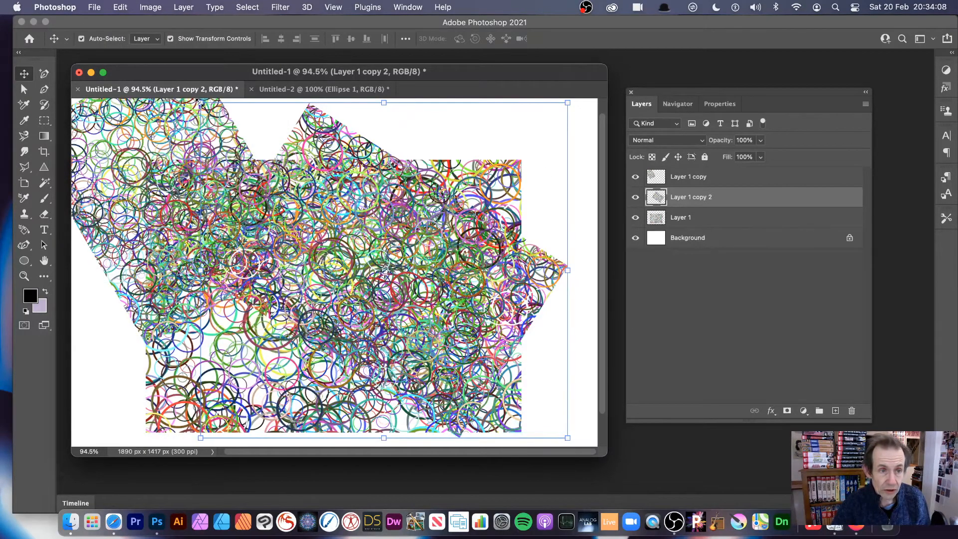
# Step: Scale Layer 1 copy 2 to about 84% width and 88% height and rotate it about 35° over the artwork
pyautogui.moveTo(200, 103); pyautogui.dragTo(259, 144)
pyautogui.moveTo(326, 129); pyautogui.dragTo(439, 131)
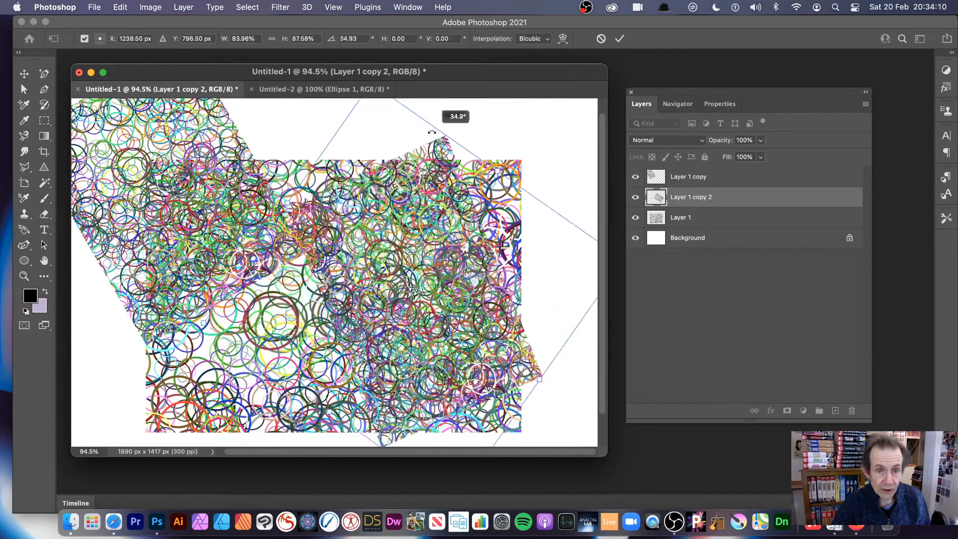
pyautogui.press('Return')
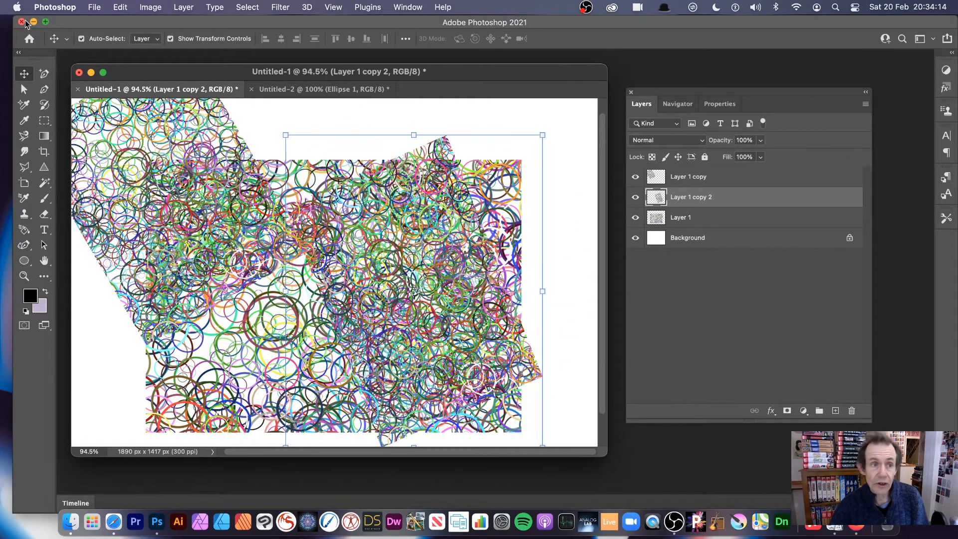
pyautogui.click(184, 8)
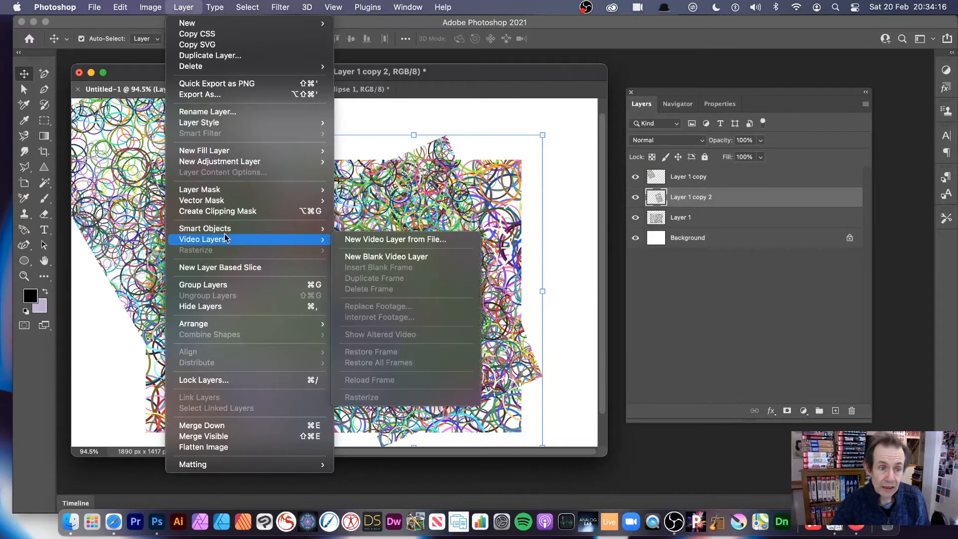
pyautogui.moveTo(300, 229)
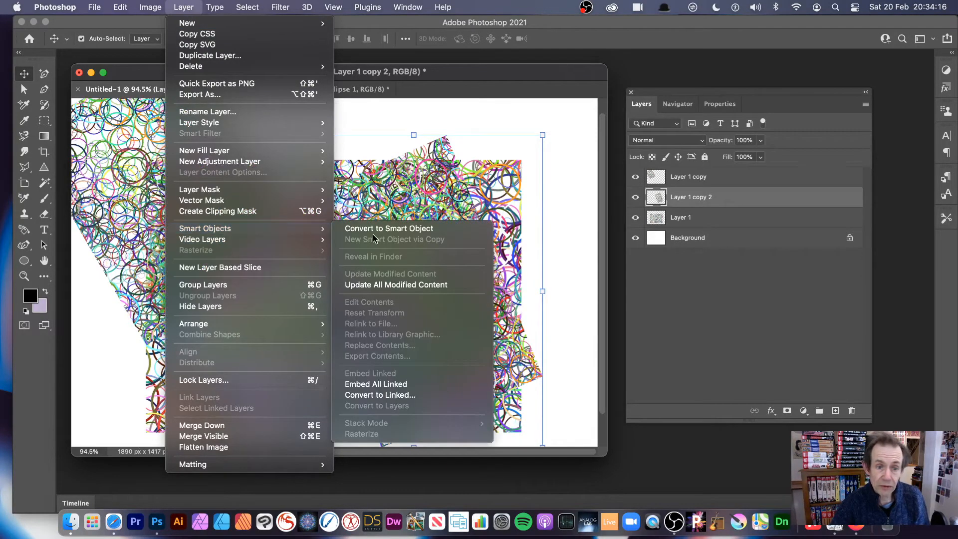
pyautogui.click(499, 160)
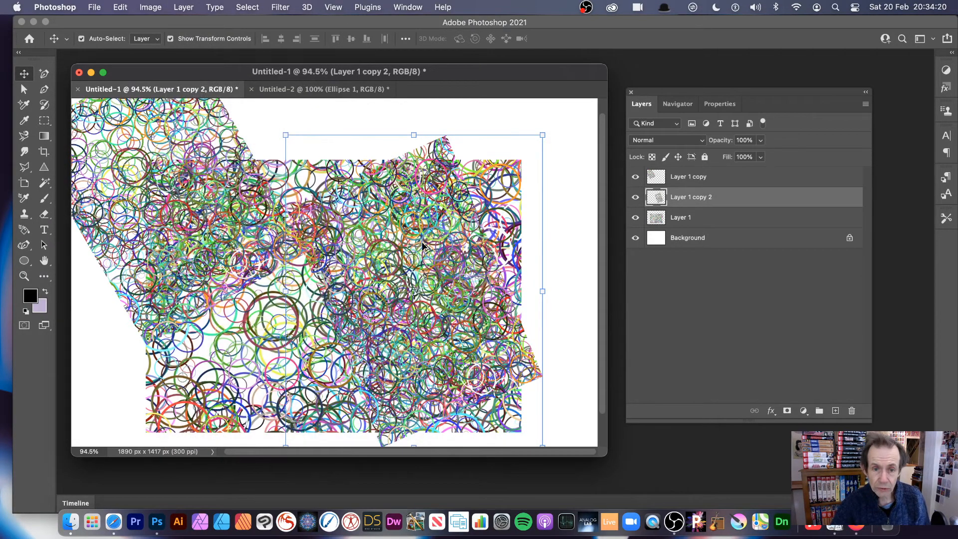
# Step: Duplicate Layer 1 copy 2 three times, spreading the copies over the upper-right and lower-left areas of the artwork
pyautogui.moveTo(427, 242); pyautogui.dragTo(486, 168)
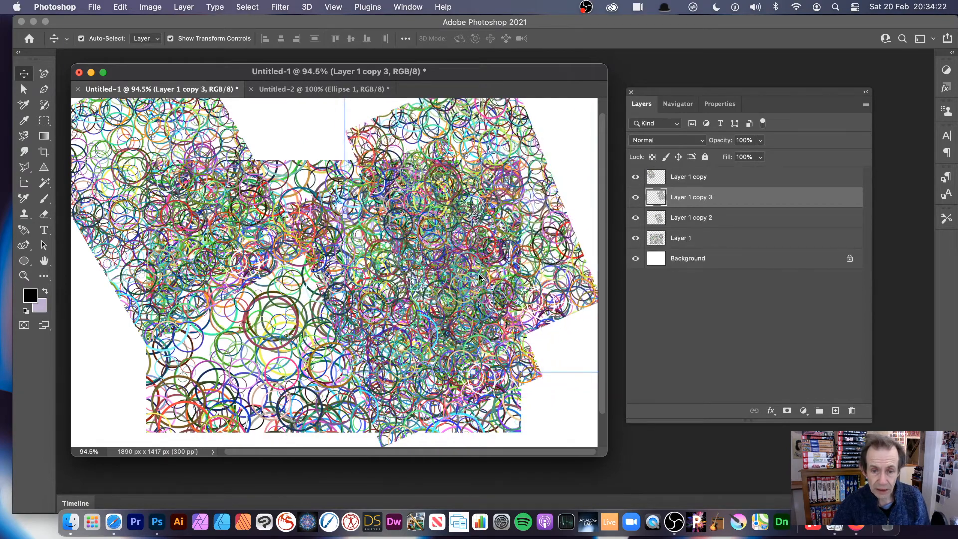
pyautogui.moveTo(449, 335); pyautogui.dragTo(284, 372)
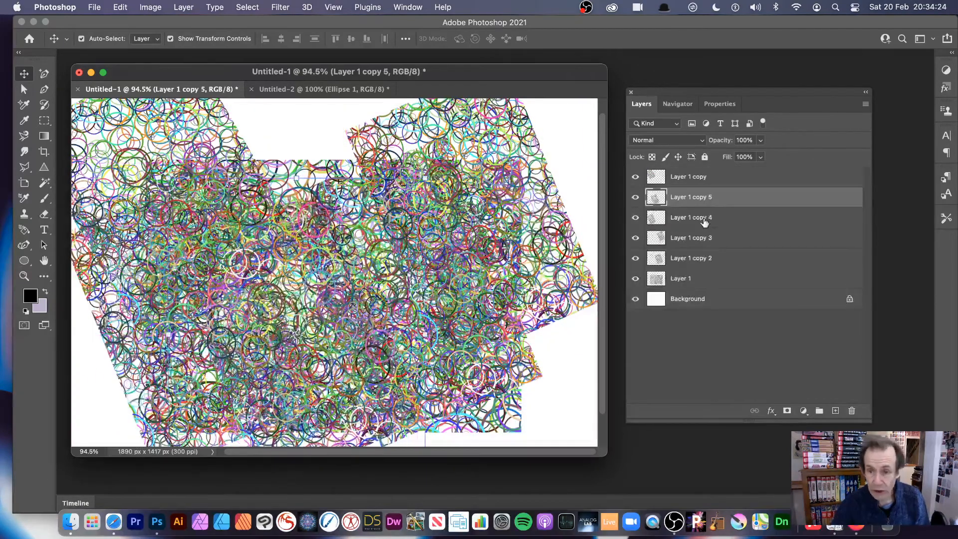
# Step: Merge Layer 1 and its five copies into one layer, leaving the Background separate
pyautogui.click(691, 180)
pyautogui.keyDown('shift'); pyautogui.click(697, 247); pyautogui.keyUp('shift')
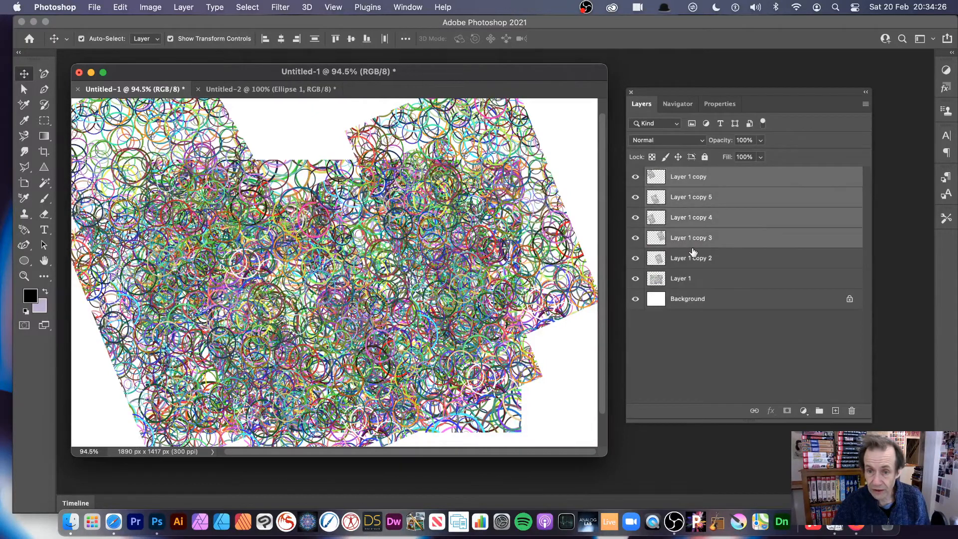
pyautogui.keyDown('shift'); pyautogui.click(693, 279); pyautogui.keyUp('shift')
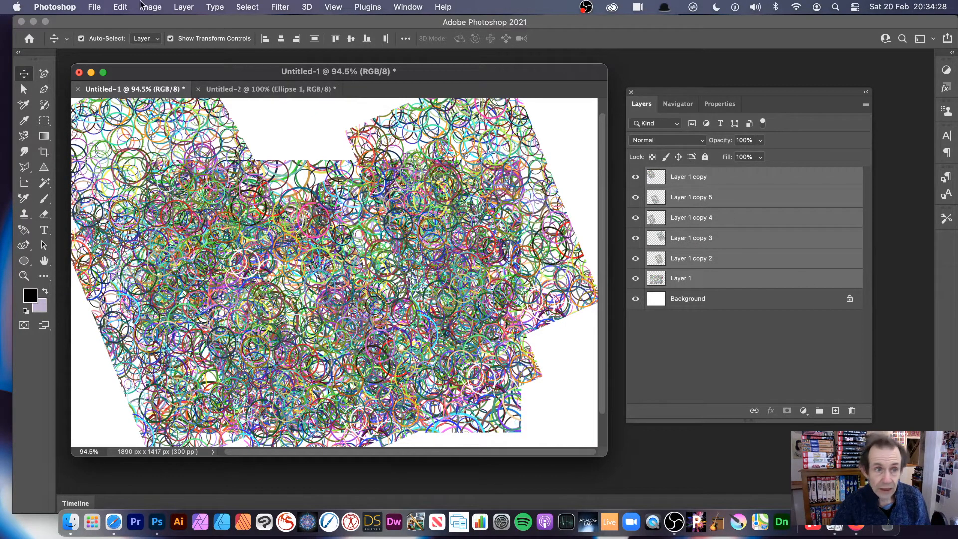
pyautogui.click(183, 7)
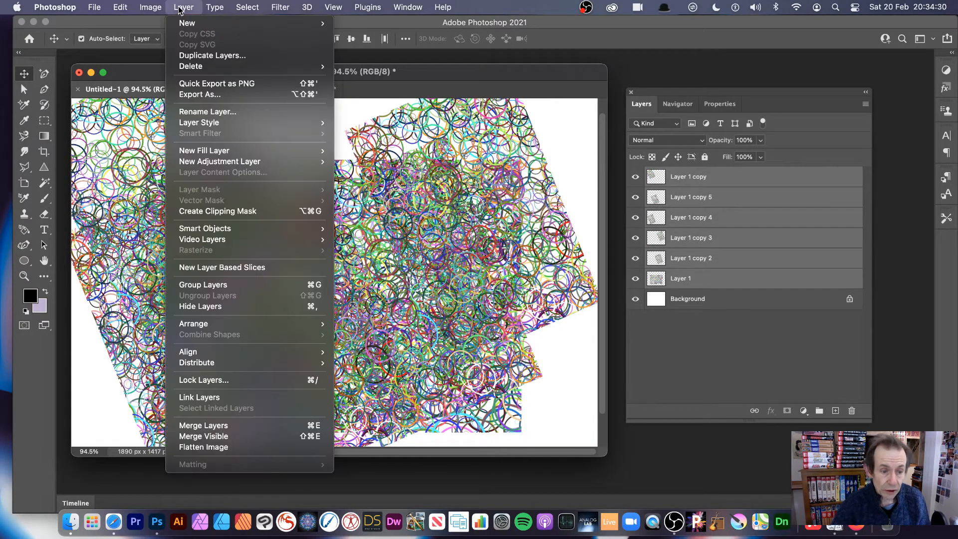
pyautogui.click(233, 426)
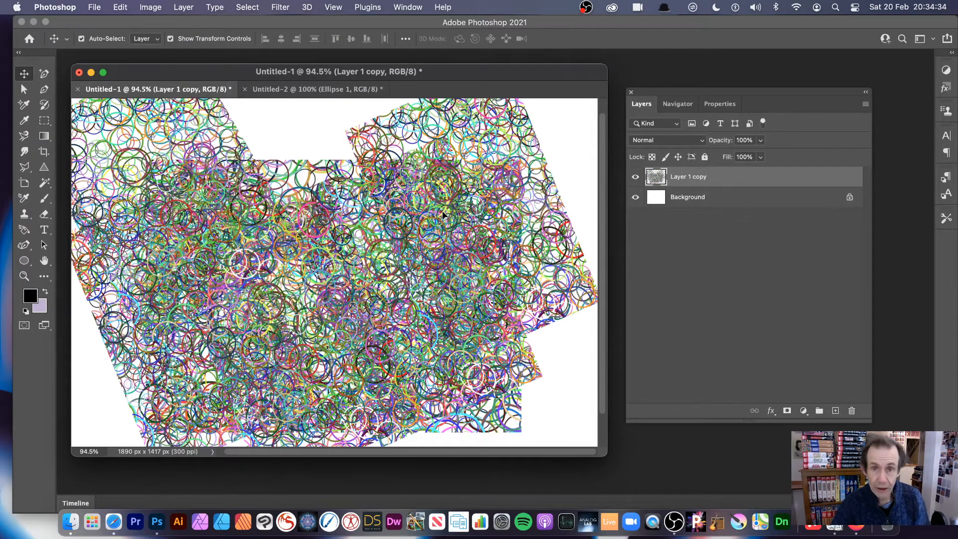
# Step: Duplicate the merged circle layer six times, offsetting the copies in different directions until circles cover the whole canvas
pyautogui.moveTo(316, 292); pyautogui.dragTo(435, 198)
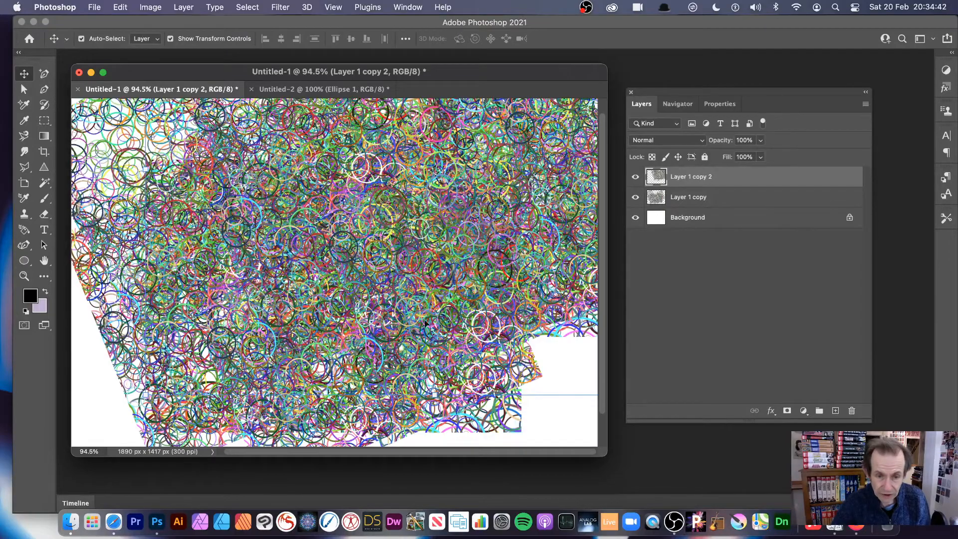
pyautogui.moveTo(415, 249); pyautogui.dragTo(162, 149)
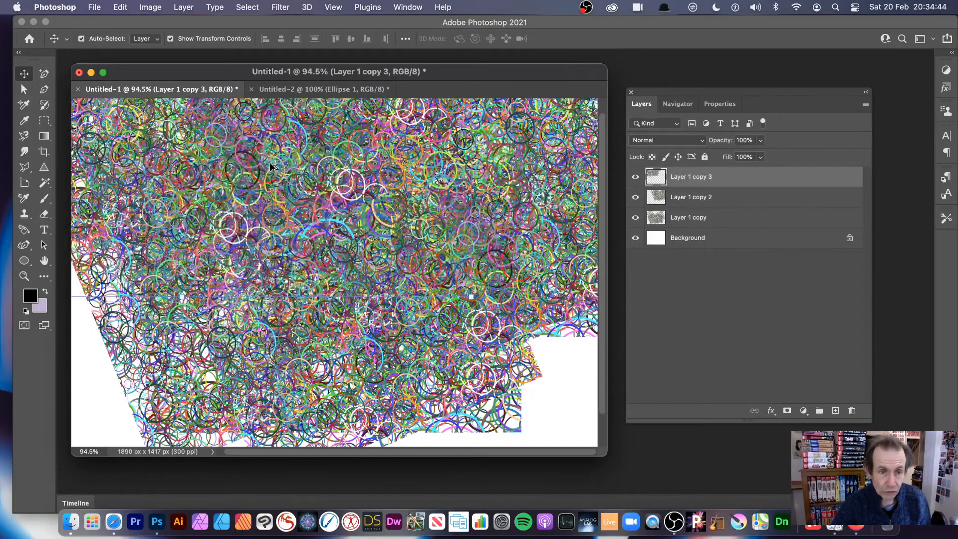
pyautogui.moveTo(260, 184); pyautogui.dragTo(158, 363)
pyautogui.moveTo(121, 296); pyautogui.dragTo(452, 325)
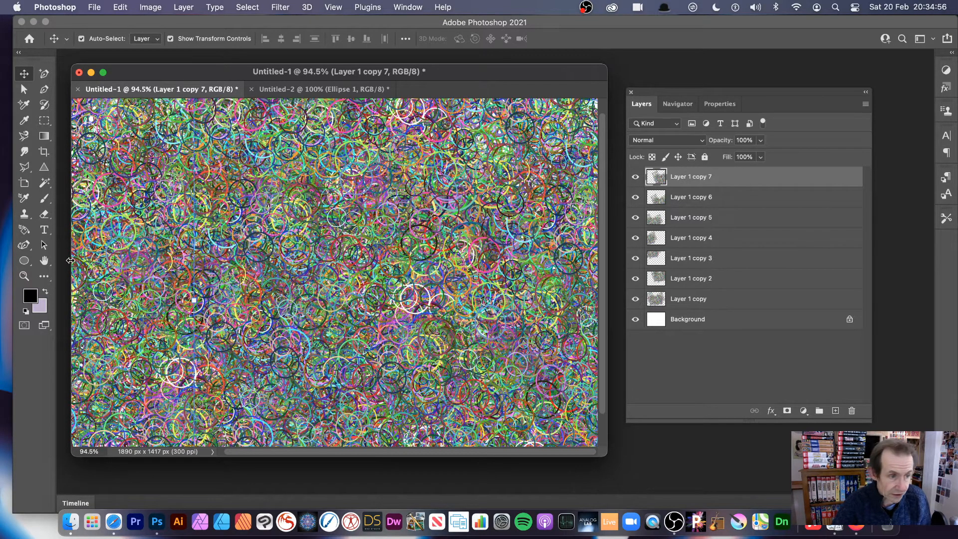
# Step: Merge all seven circle layers, from Layer 1 copy to Layer 1 copy 7, into one layer above the Background
pyautogui.click(24, 276)
pyautogui.moveTo(225, 222); pyautogui.dragTo(250, 236)
pyautogui.click(250, 235)
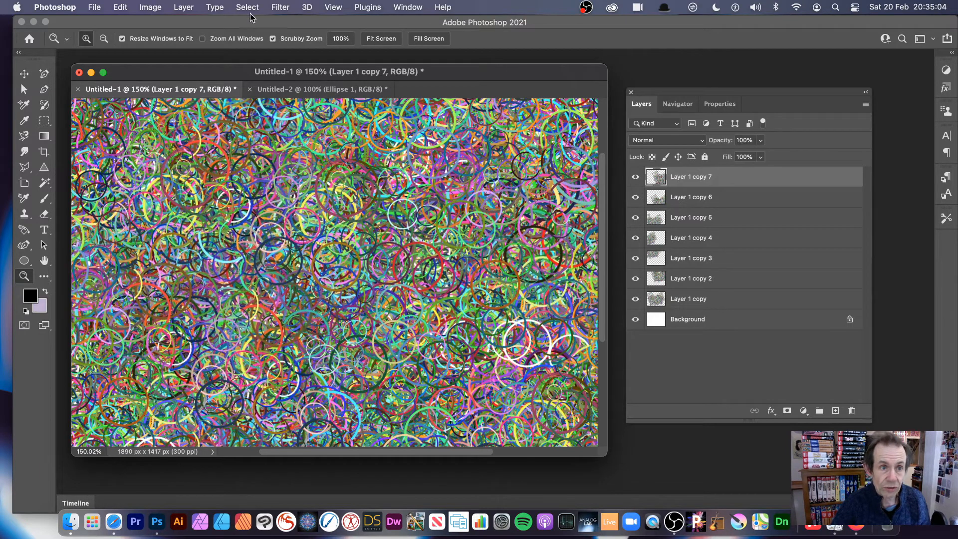
pyautogui.moveTo(605, 453); pyautogui.dragTo(627, 464)
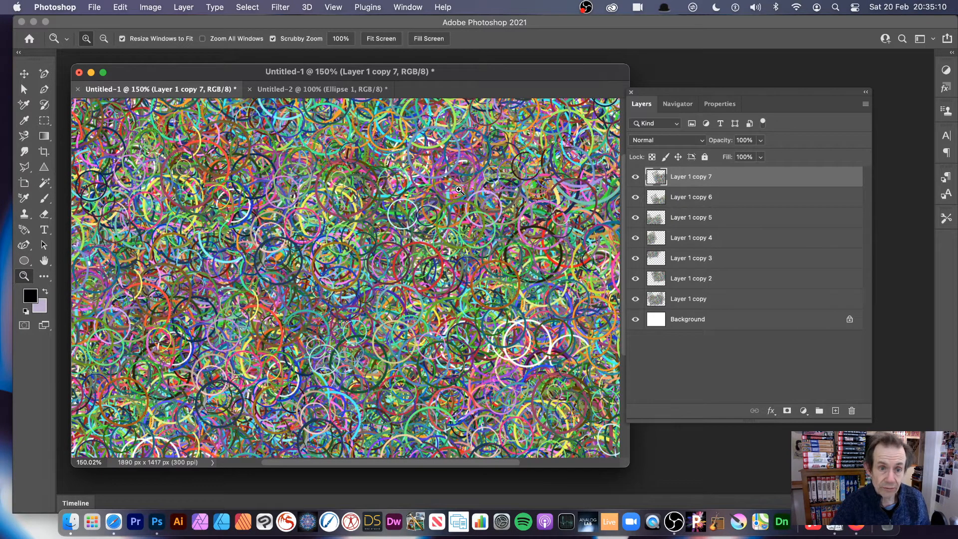
pyautogui.keyDown('shift'); pyautogui.click(717, 306); pyautogui.keyUp('shift')
pyautogui.click(183, 7)
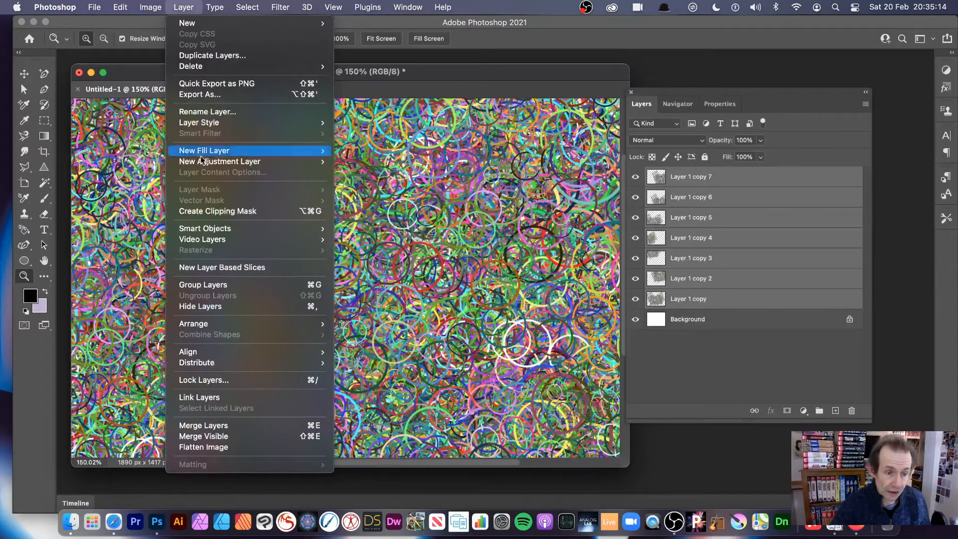
pyautogui.click(240, 427)
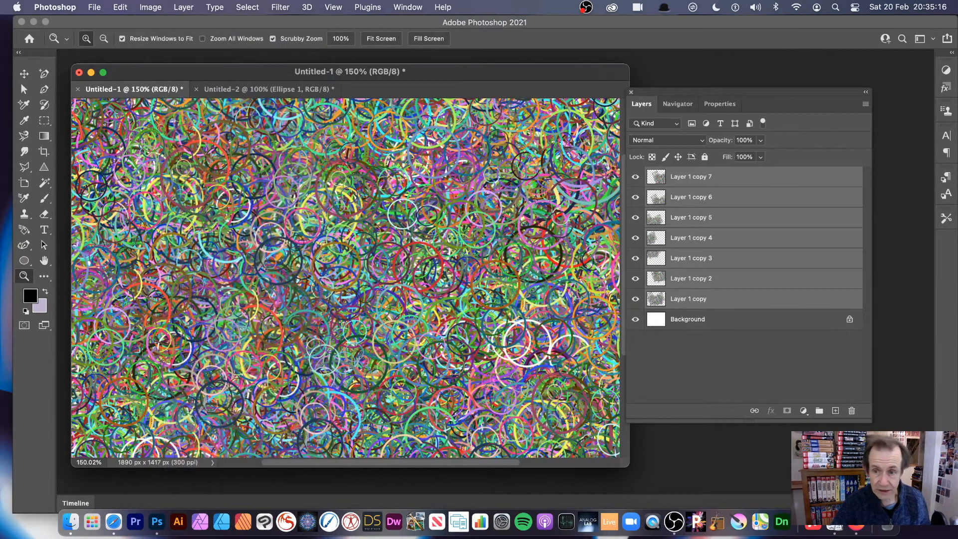
pyautogui.press('alt')
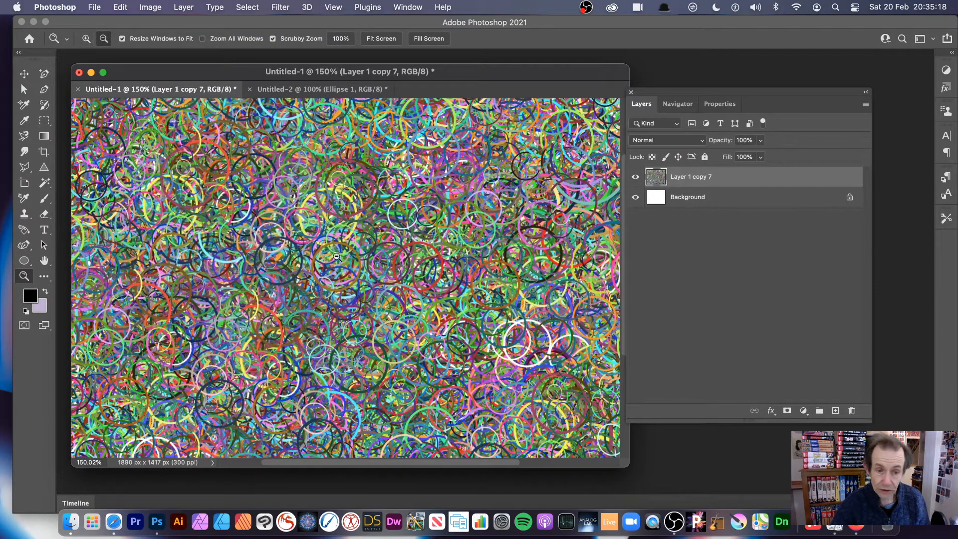
# Step: Duplicate the merged circle layer twice, shifting the copies in different directions to make the overlapping pattern denser
pyautogui.click(26, 76)
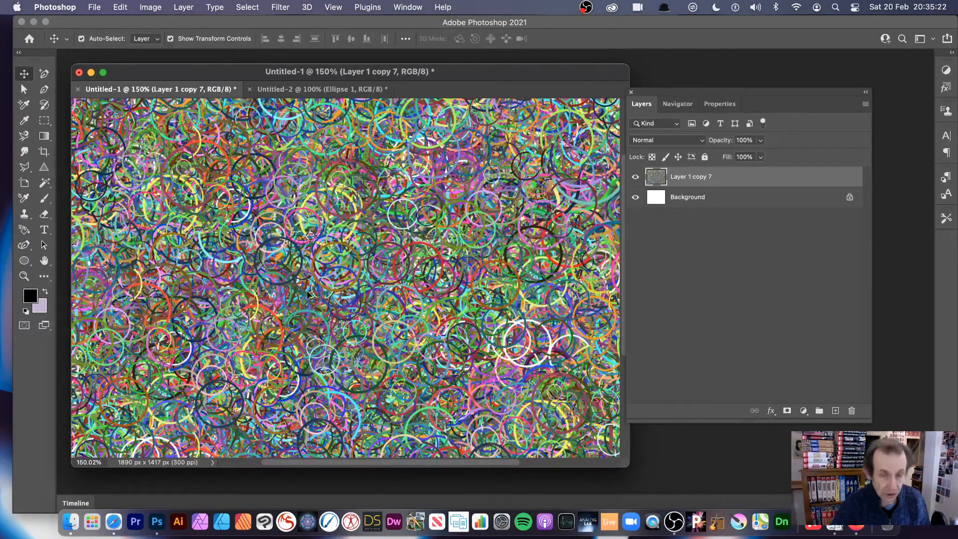
pyautogui.moveTo(402, 285); pyautogui.dragTo(279, 162)
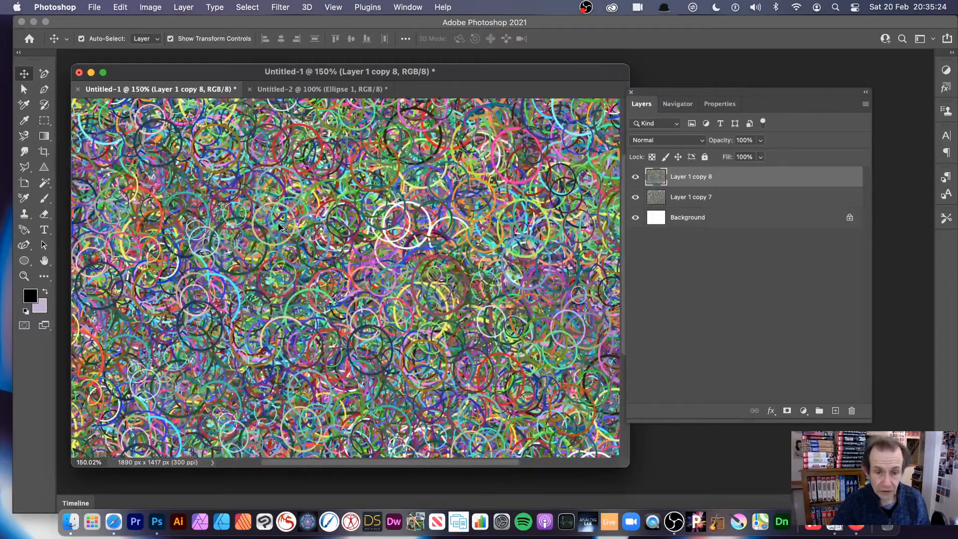
pyautogui.moveTo(278, 224); pyautogui.dragTo(428, 384)
pyautogui.moveTo(294, 246); pyautogui.dragTo(407, 209)
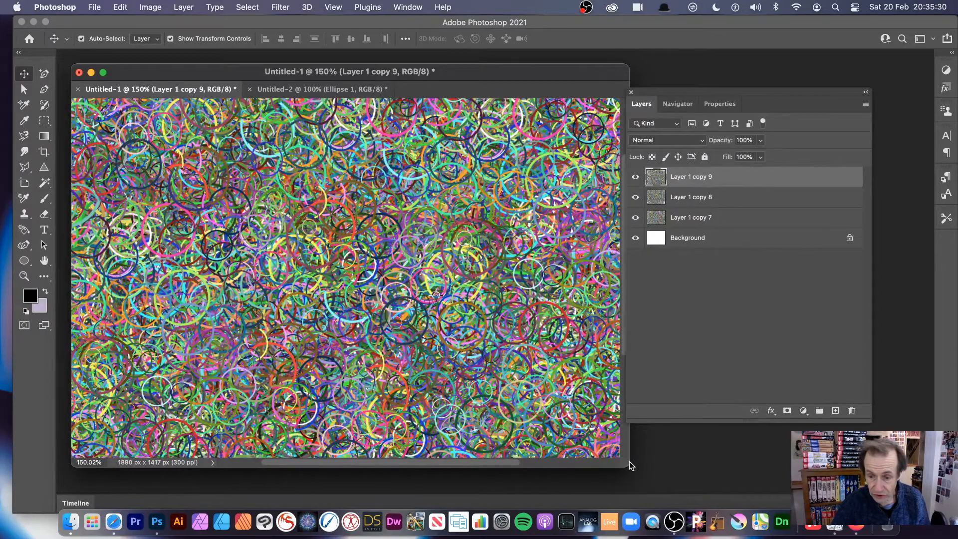
pyautogui.moveTo(630, 463); pyautogui.dragTo(657, 484)
pyautogui.moveTo(225, 146); pyautogui.dragTo(207, 205)
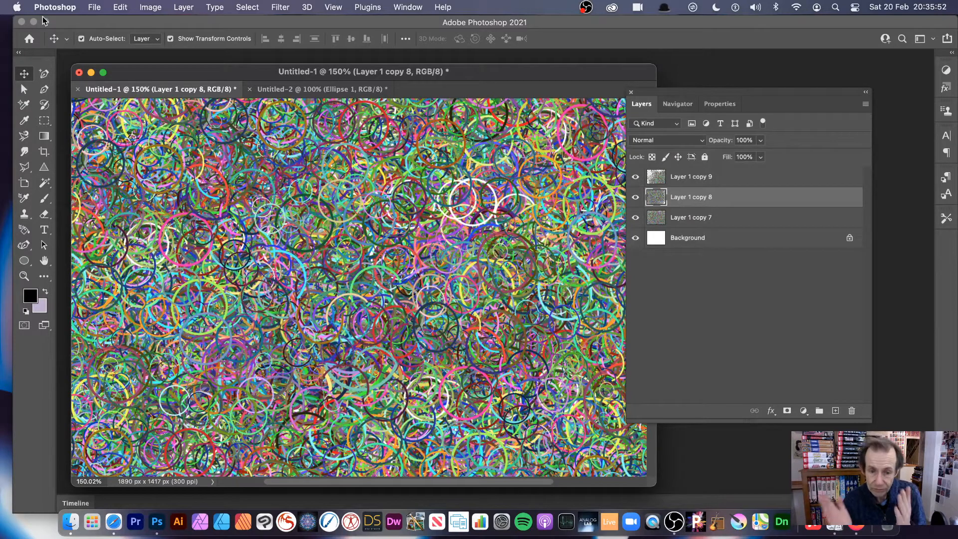
# Step: Flatten the image and convert the flattened Background layer to a smart object
pyautogui.click(184, 7)
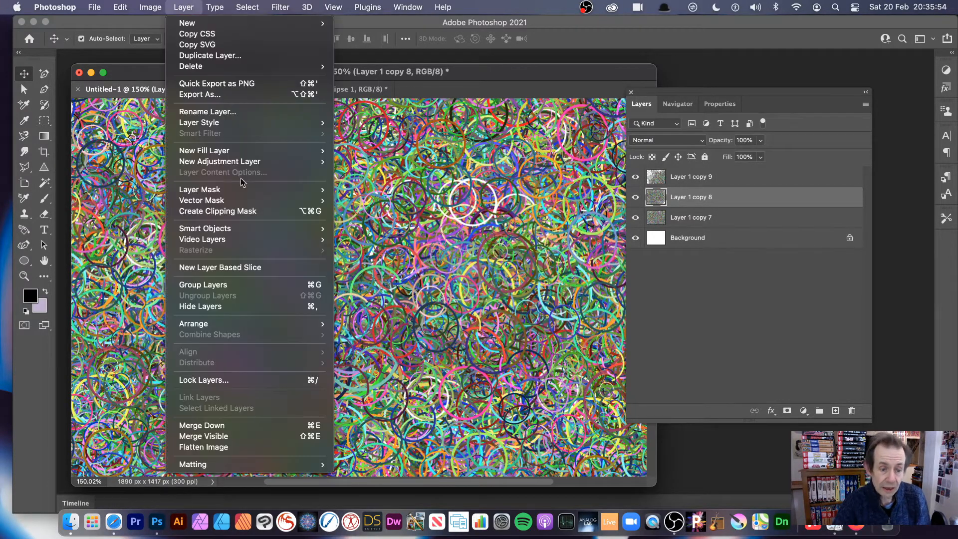
pyautogui.click(236, 448)
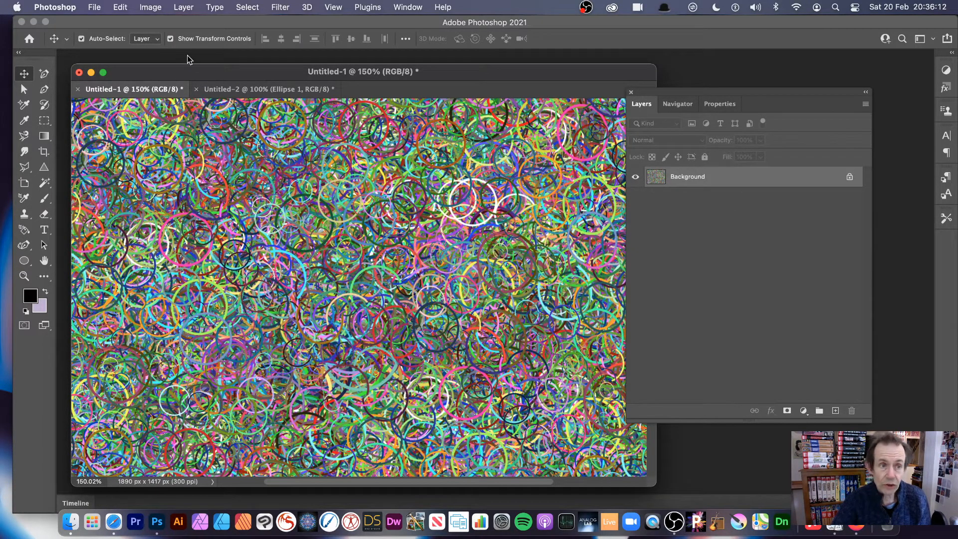
pyautogui.click(186, 6)
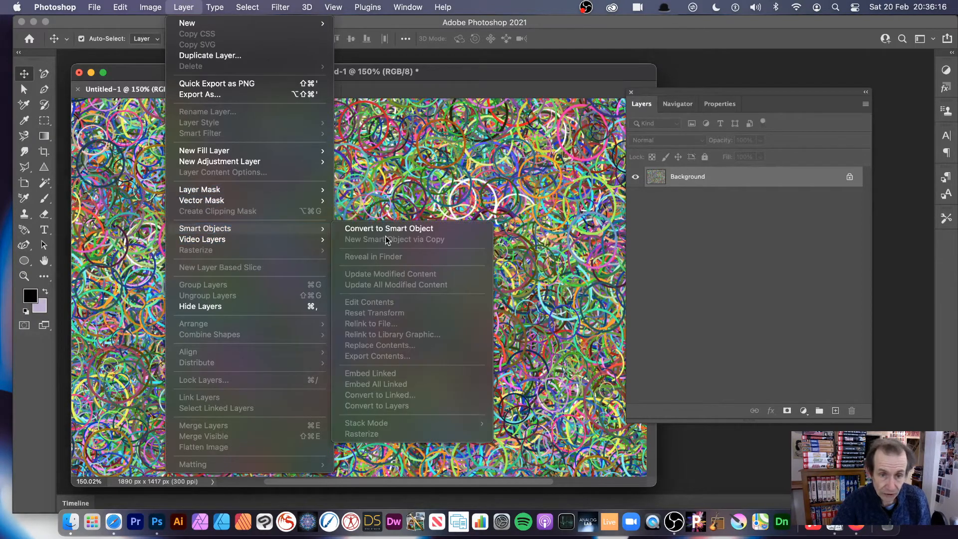
pyautogui.click(391, 232)
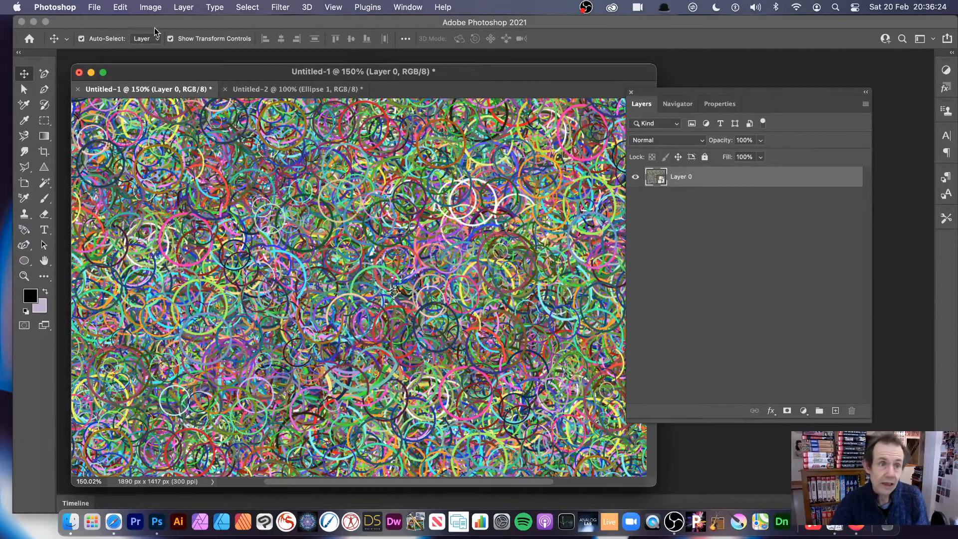
# Step: Apply the Oil Paint filter to Layer 0 with Stylization 8.7, Cleanliness 8.3, Scale 6.4, Bristle Detail 5.1 and Lighting off
pyautogui.click(281, 7)
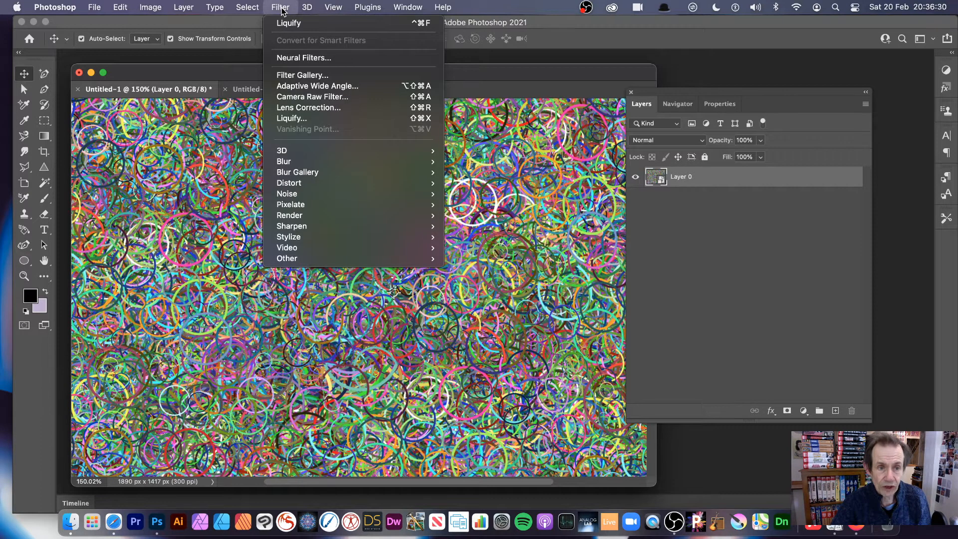
pyautogui.moveTo(389, 237)
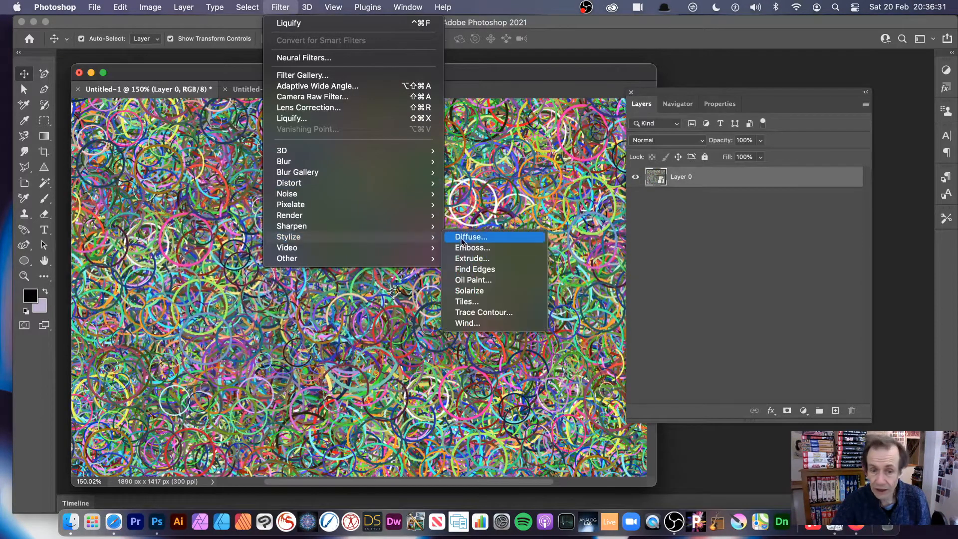
pyautogui.click(487, 283)
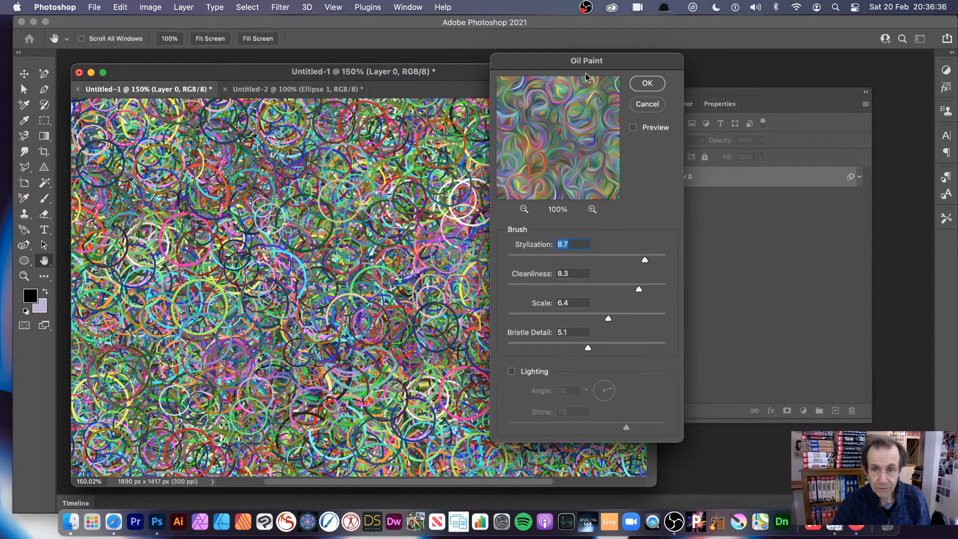
pyautogui.moveTo(568, 66); pyautogui.dragTo(466, 82)
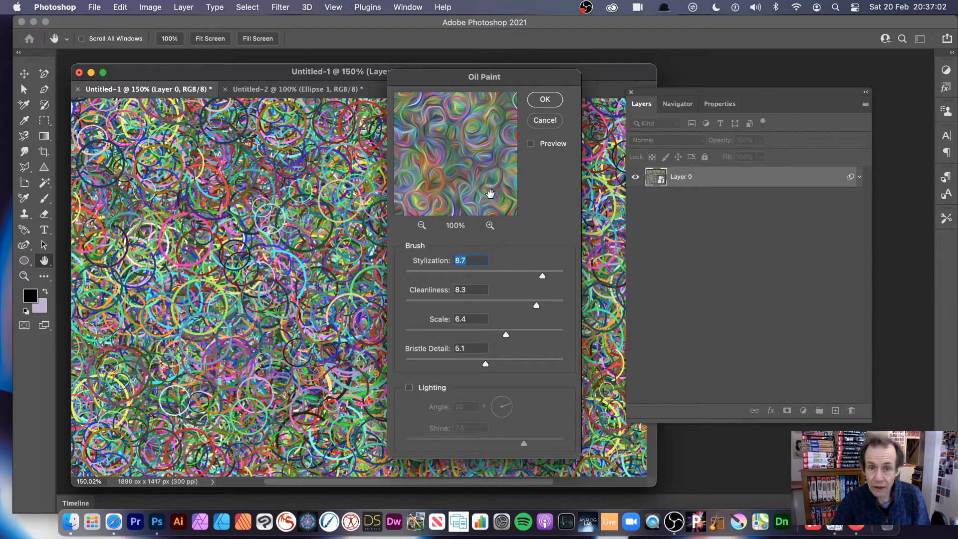
pyautogui.moveTo(518, 76); pyautogui.dragTo(625, 73)
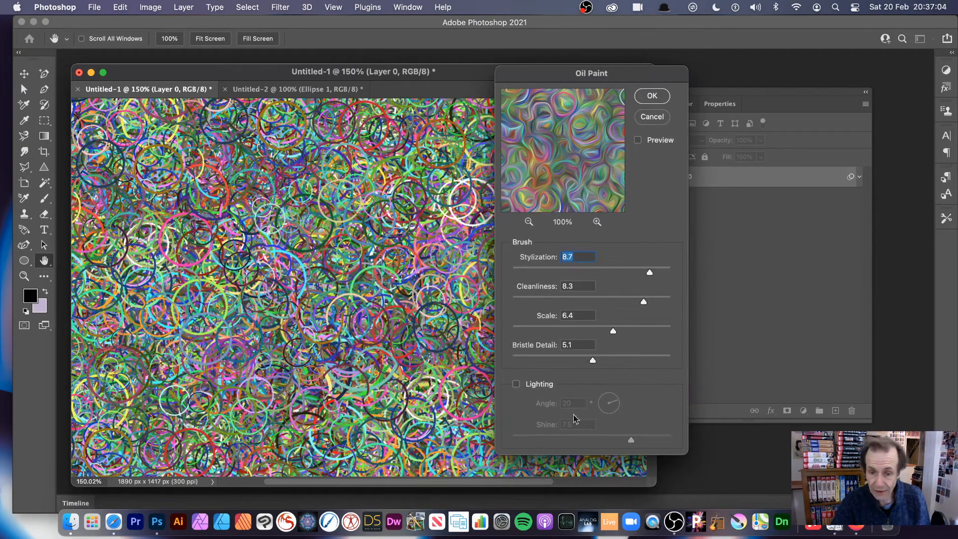
pyautogui.click(516, 384)
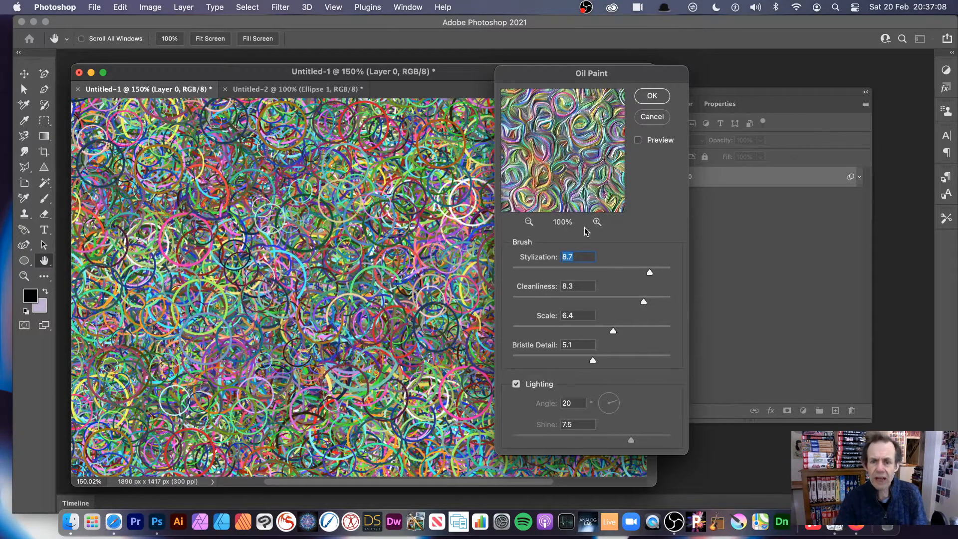
pyautogui.click(516, 384)
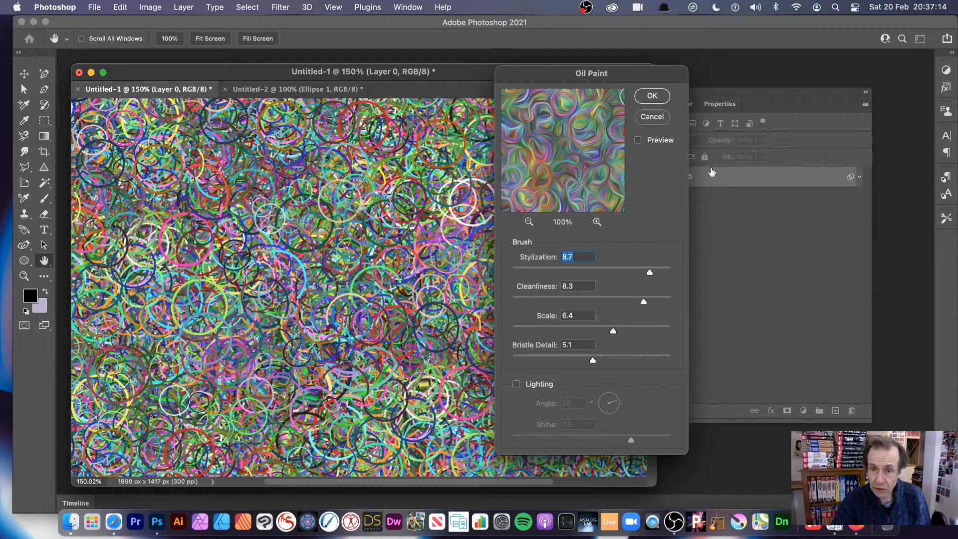
pyautogui.click(658, 95)
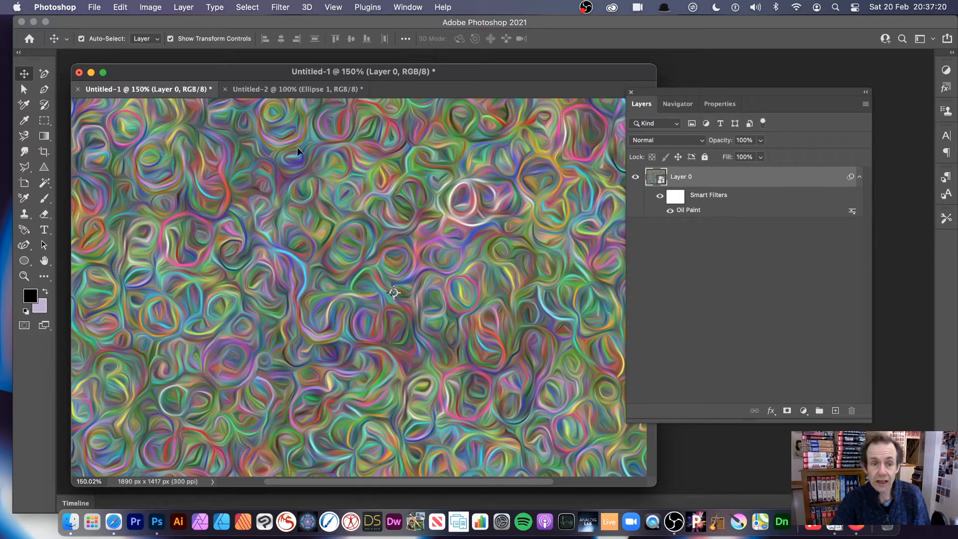
# Step: Apply a Vibrance adjustment to Layer 0 with Vibrance +59 and Saturation +73
pyautogui.click(151, 7)
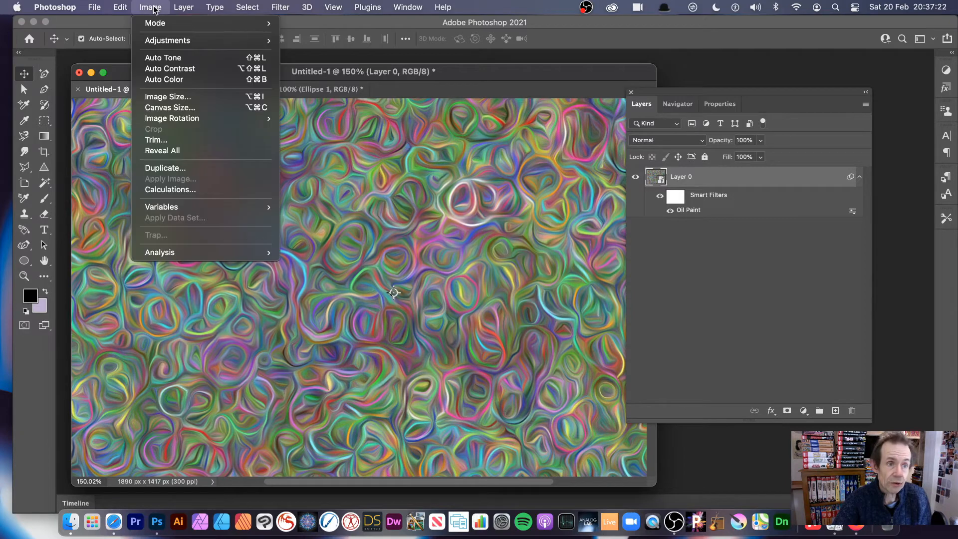
pyautogui.moveTo(159, 41)
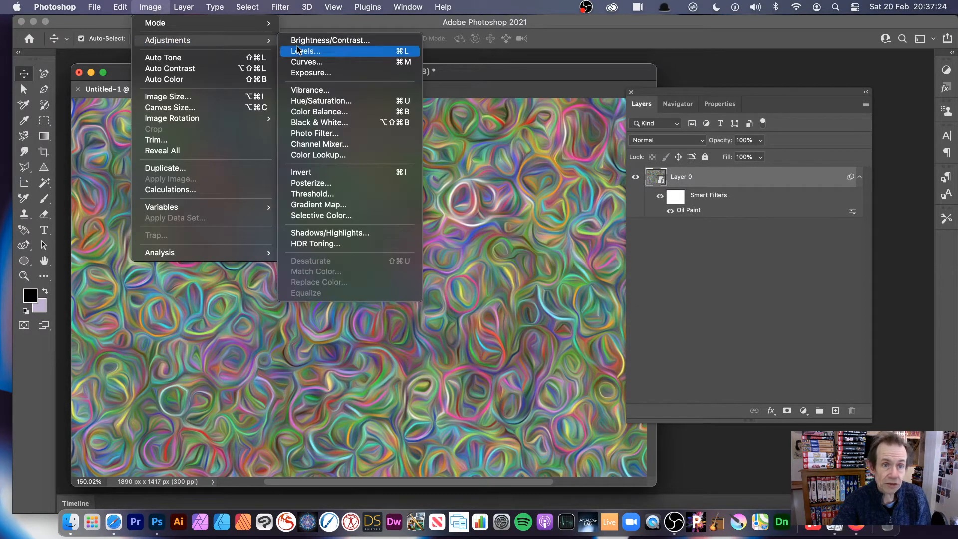
pyautogui.click(326, 93)
pyautogui.moveTo(484, 217); pyautogui.dragTo(493, 218)
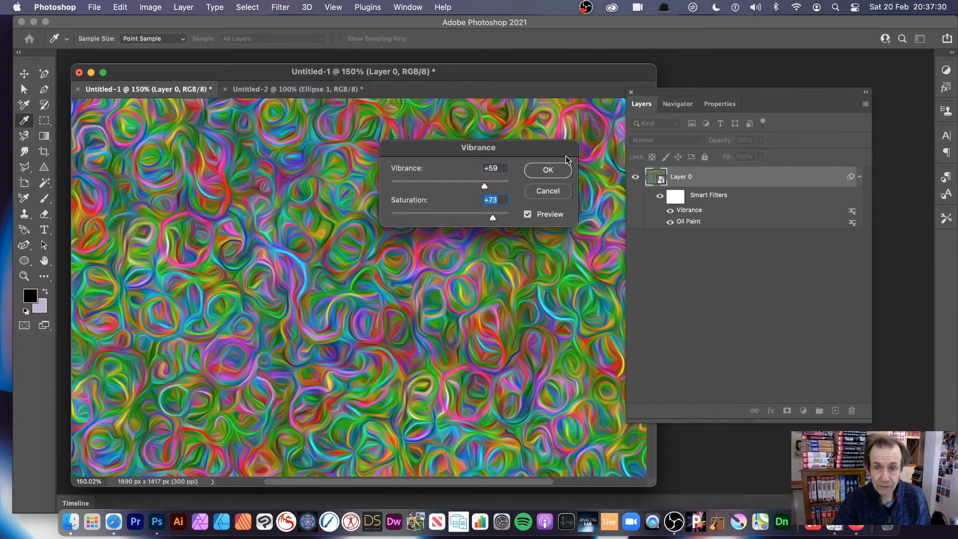
pyautogui.click(549, 170)
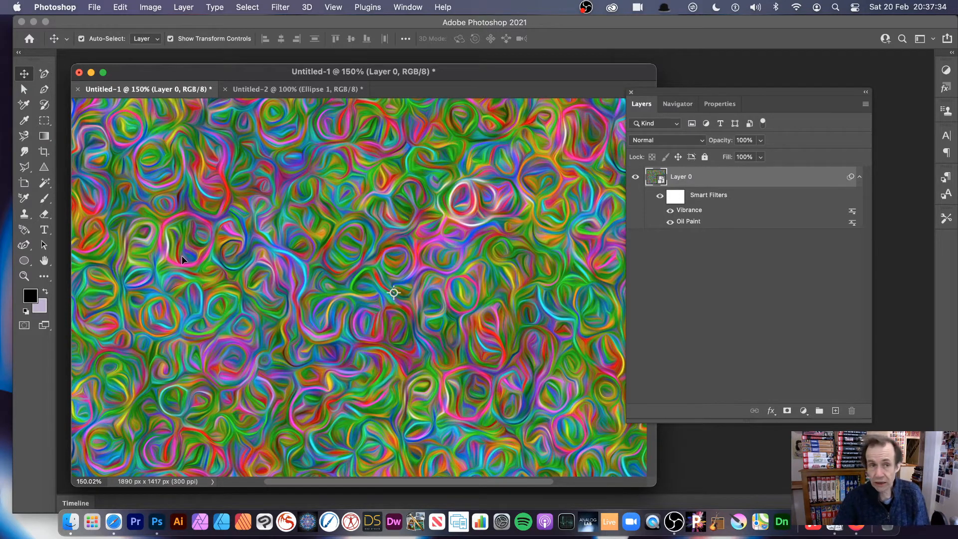
# Step: Apply the Liquify filter to Layer 0, pushing broad size-722 Forward Warp strokes through the image's centre, lower part, left side and upper right
pyautogui.click(276, 8)
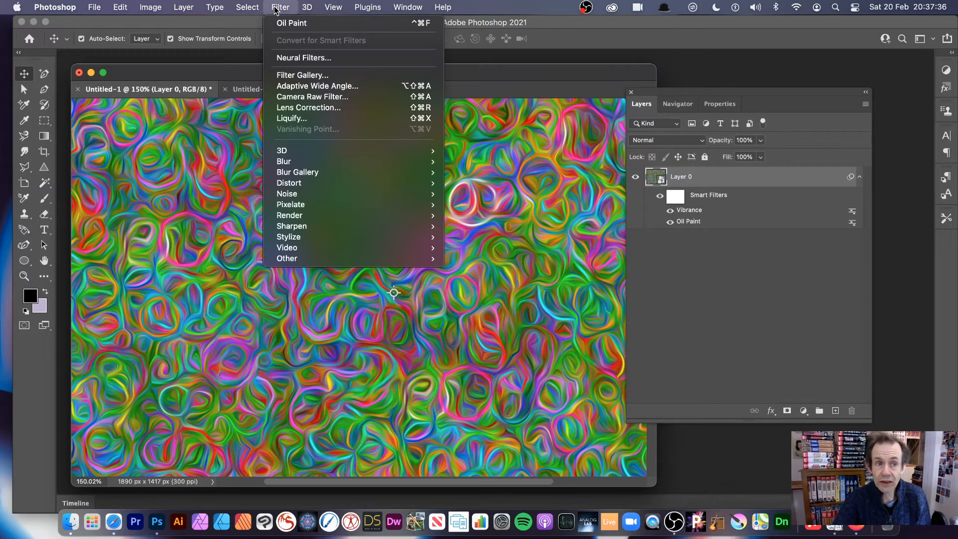
pyautogui.click(297, 119)
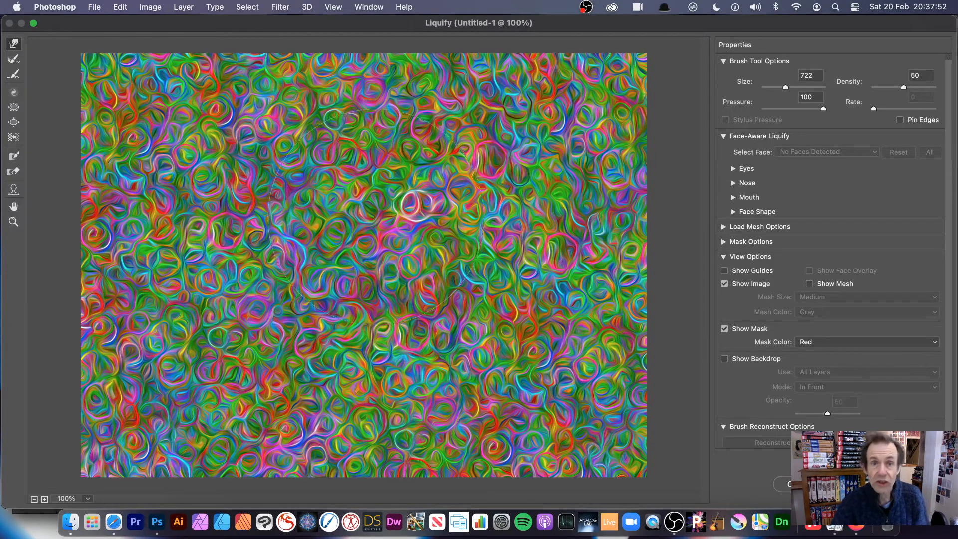
pyautogui.moveTo(382, 230); pyautogui.dragTo(330, 172)
pyautogui.moveTo(424, 210)
pyautogui.mouseDown()
pyautogui.moveTo(483, 181)
pyautogui.moveTo(303, 275)
pyautogui.mouseUp()
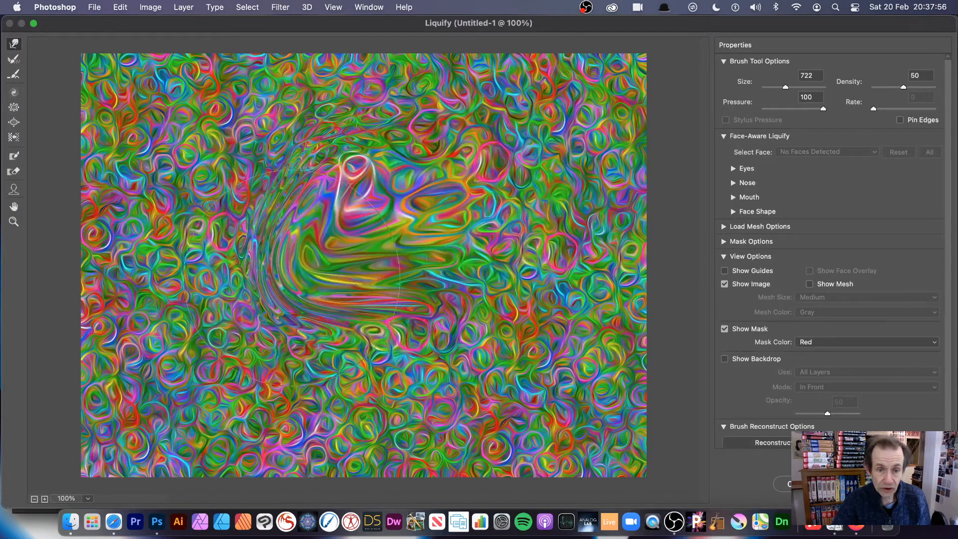
pyautogui.moveTo(387, 337)
pyautogui.mouseDown()
pyautogui.moveTo(340, 278)
pyautogui.moveTo(365, 238)
pyautogui.moveTo(370, 298)
pyautogui.moveTo(344, 335)
pyautogui.mouseUp()
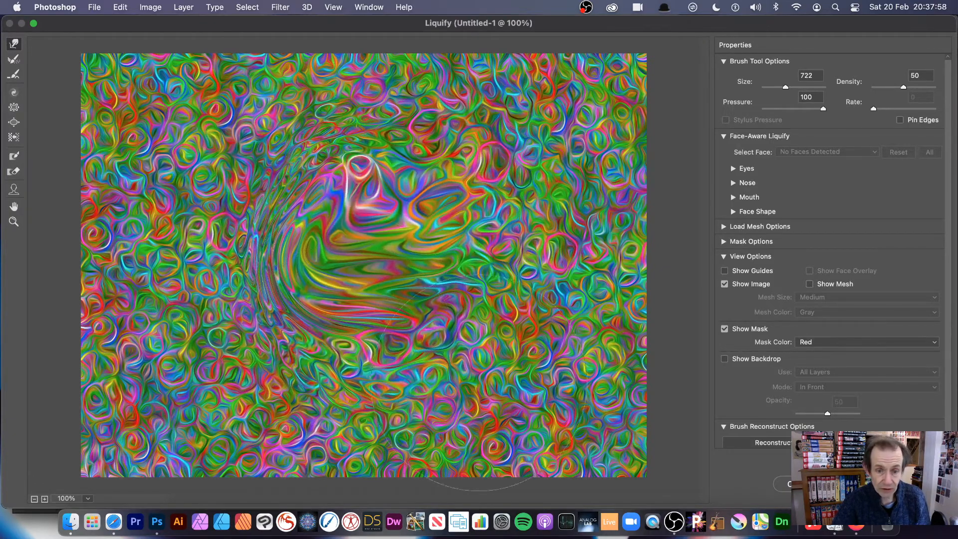
pyautogui.moveTo(522, 387)
pyautogui.mouseDown()
pyautogui.moveTo(527, 369)
pyautogui.moveTo(630, 357)
pyautogui.moveTo(624, 416)
pyautogui.moveTo(439, 456)
pyautogui.mouseUp()
pyautogui.moveTo(510, 407)
pyautogui.mouseDown()
pyautogui.moveTo(510, 426)
pyautogui.moveTo(434, 466)
pyautogui.mouseUp()
pyautogui.moveTo(389, 478)
pyautogui.mouseDown()
pyautogui.moveTo(285, 399)
pyautogui.moveTo(100, 409)
pyautogui.mouseUp()
pyautogui.moveTo(201, 328)
pyautogui.mouseDown()
pyautogui.moveTo(133, 273)
pyautogui.moveTo(144, 256)
pyautogui.moveTo(137, 188)
pyautogui.moveTo(236, 184)
pyautogui.moveTo(205, 143)
pyautogui.moveTo(231, 169)
pyautogui.moveTo(325, 219)
pyautogui.moveTo(430, 153)
pyautogui.moveTo(402, 105)
pyautogui.mouseUp()
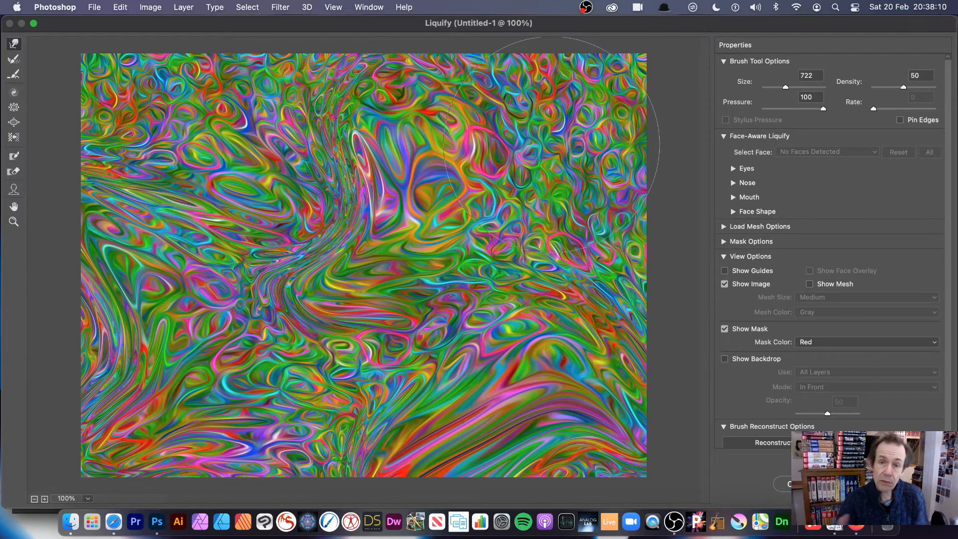
pyautogui.moveTo(551, 145); pyautogui.dragTo(669, 155)
pyautogui.moveTo(568, 175); pyautogui.dragTo(589, 150)
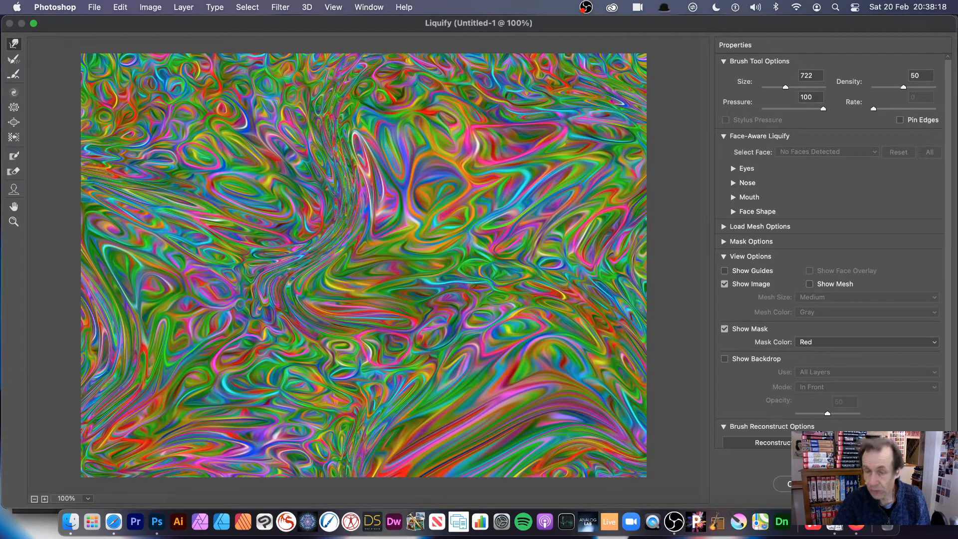
pyautogui.click(865, 484)
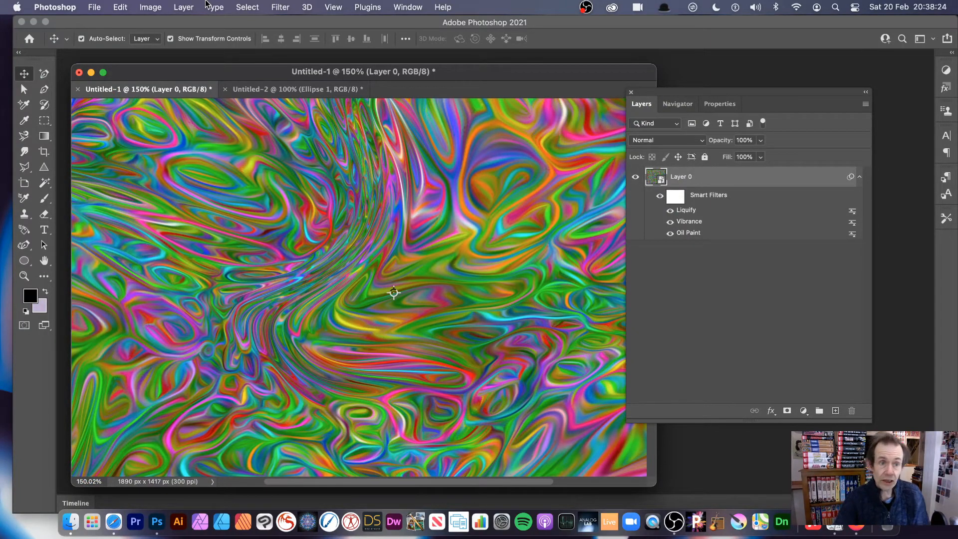
# Step: Widen the narrow ellipse in Untitled-2 to about 233% so it forms a circle, and return to the Untitled-1 artwork
pyautogui.click(319, 94)
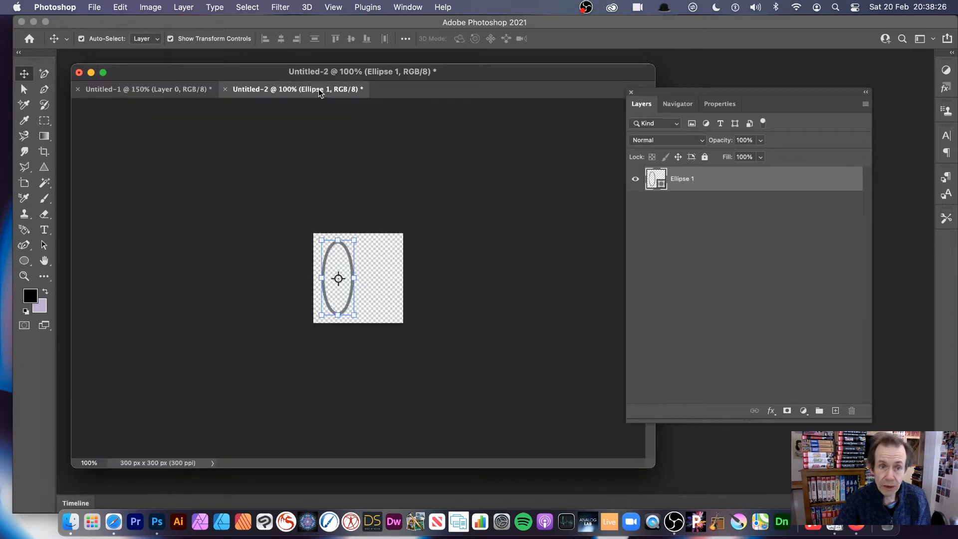
pyautogui.moveTo(355, 278); pyautogui.dragTo(405, 277)
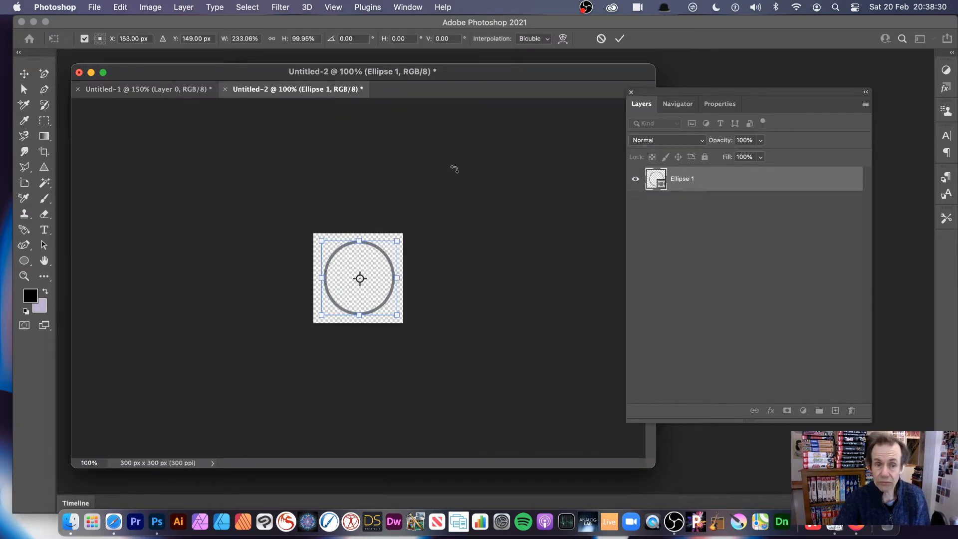
pyautogui.click(134, 89)
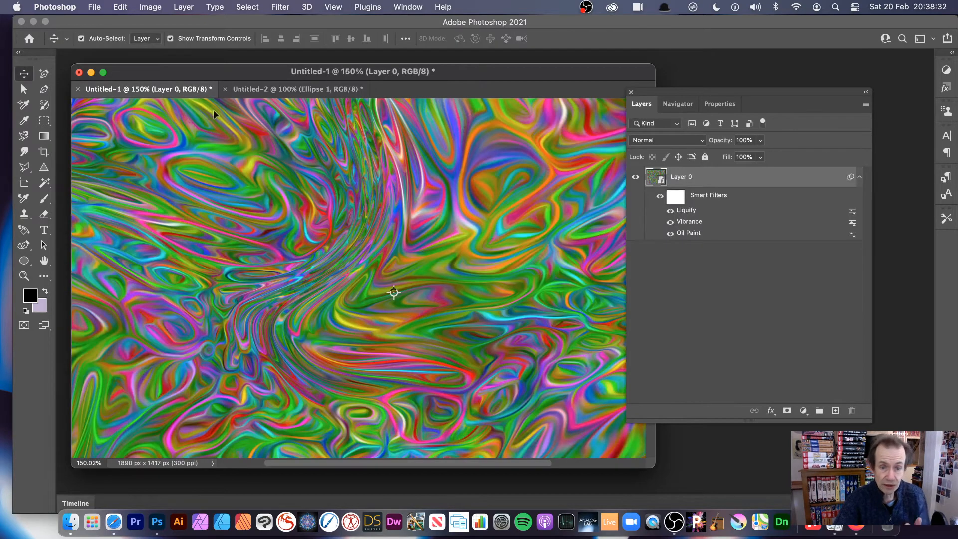